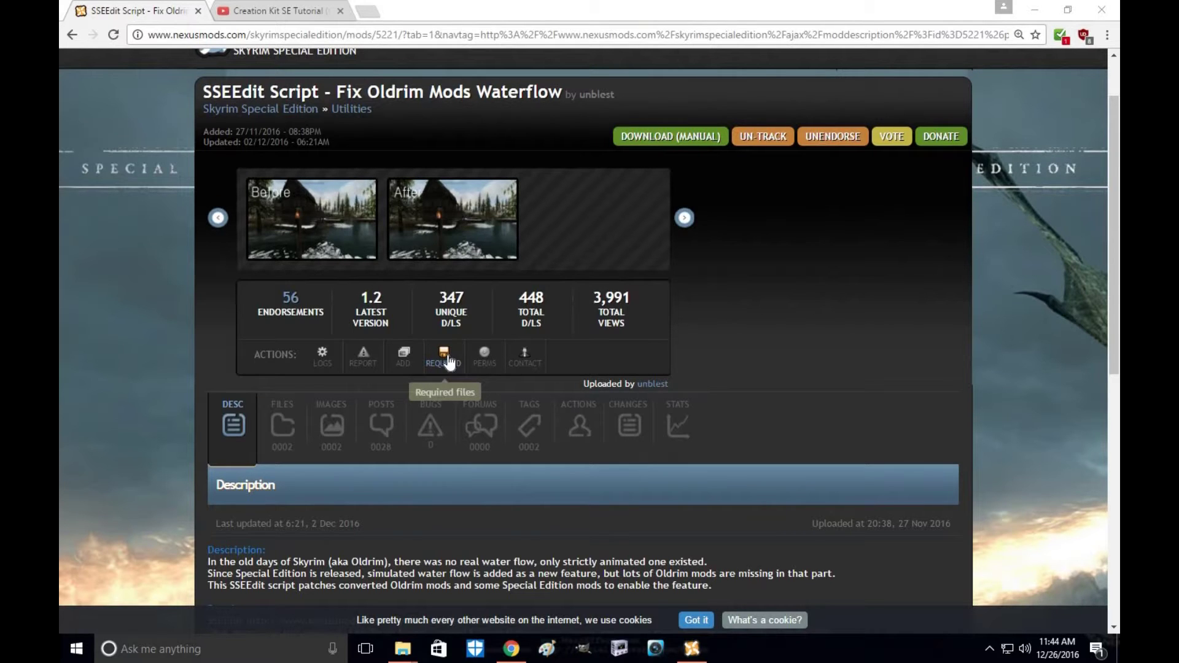
View the enlarged Before and After images on the SSEEdit Script - Fix Oldrim Mods Waterflow page.
{"action": "left_click", "coordinate": [290, 220]}
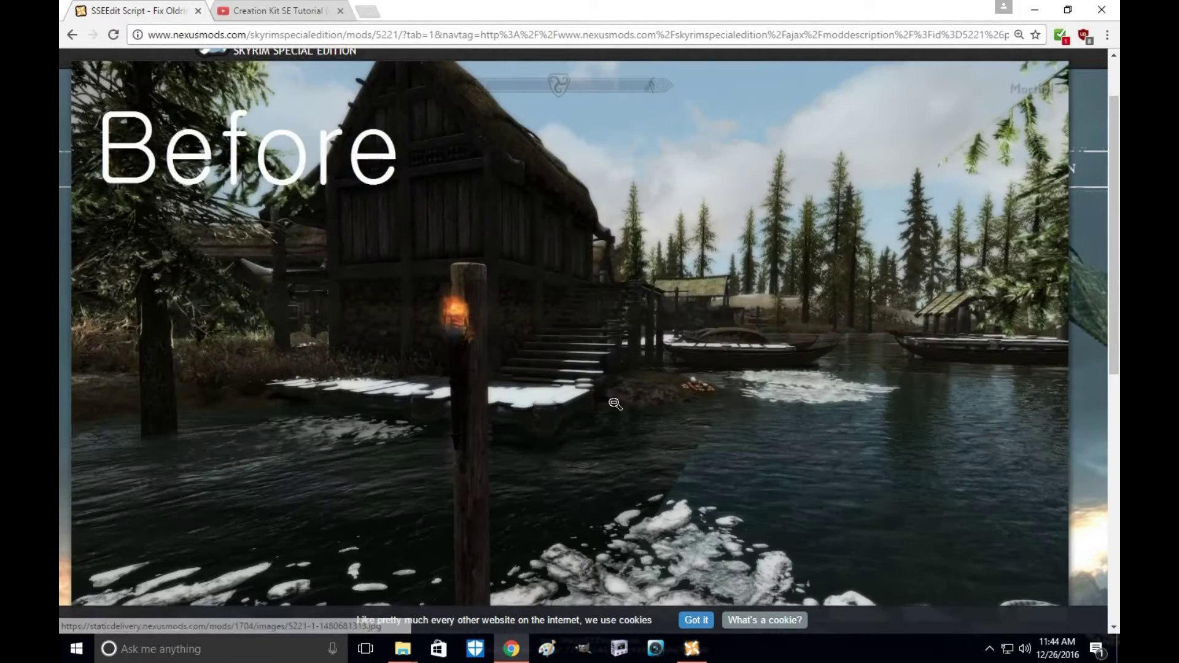
{"action": "left_click", "coordinate": [612, 589]}
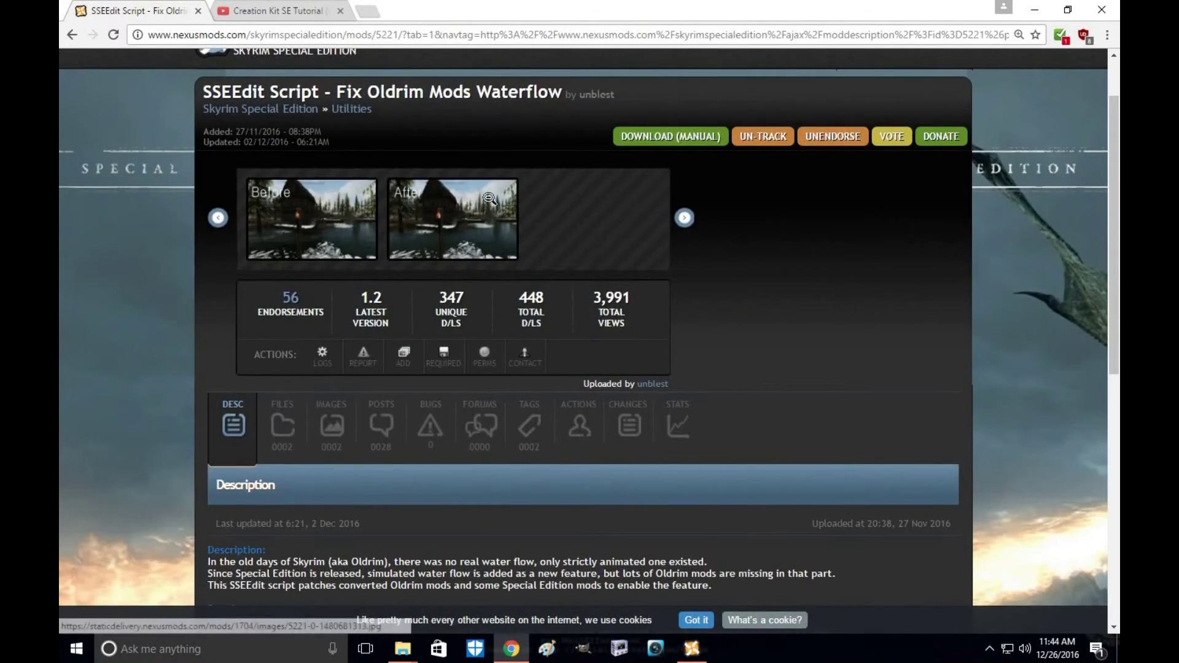
{"action": "left_click", "coordinate": [452, 212]}
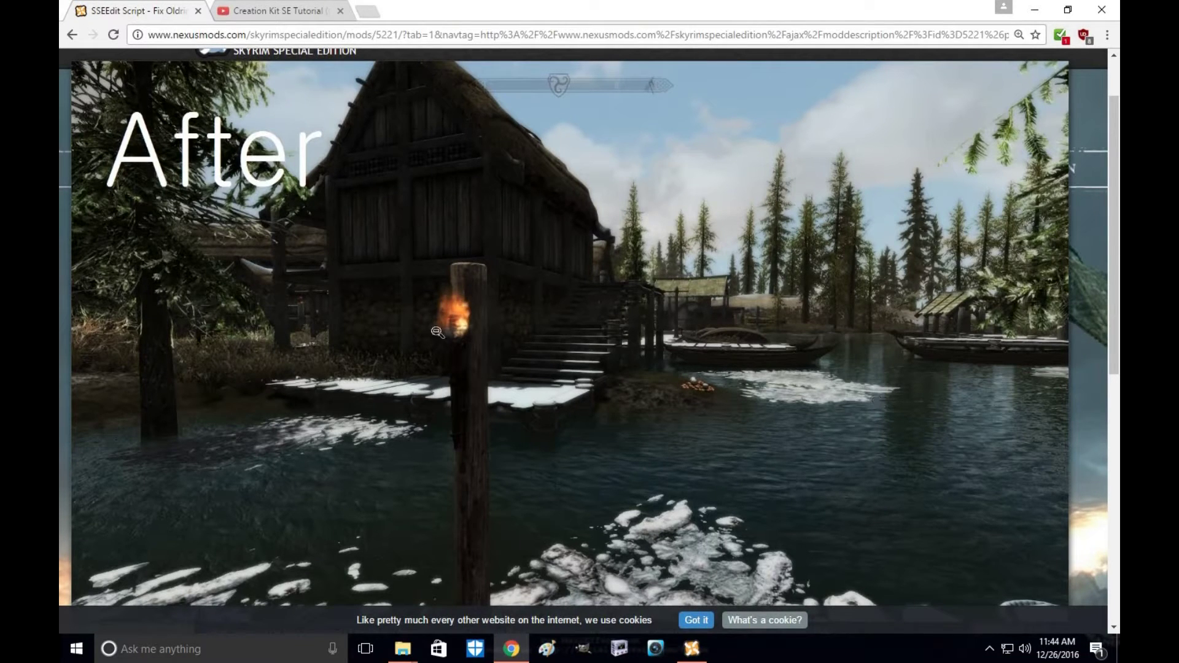
{"action": "left_click", "coordinate": [774, 382]}
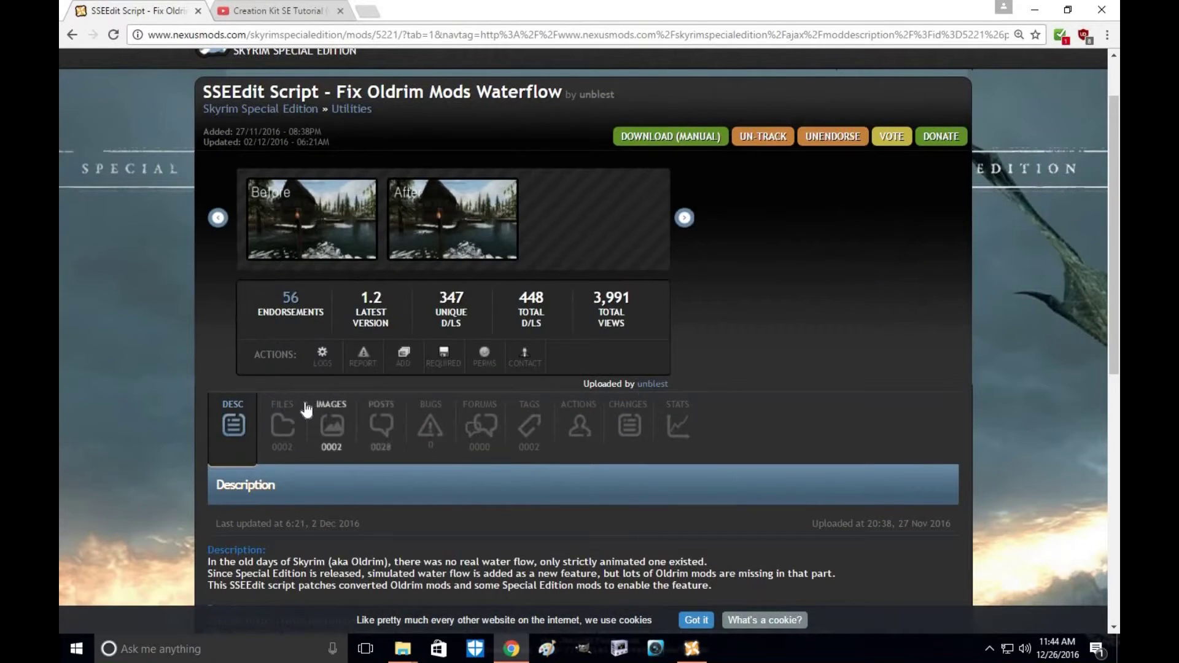
Request the manual download of the main fix_waterflow_script file, version 1.2, from the mod's files.
{"action": "left_click", "coordinate": [293, 422]}
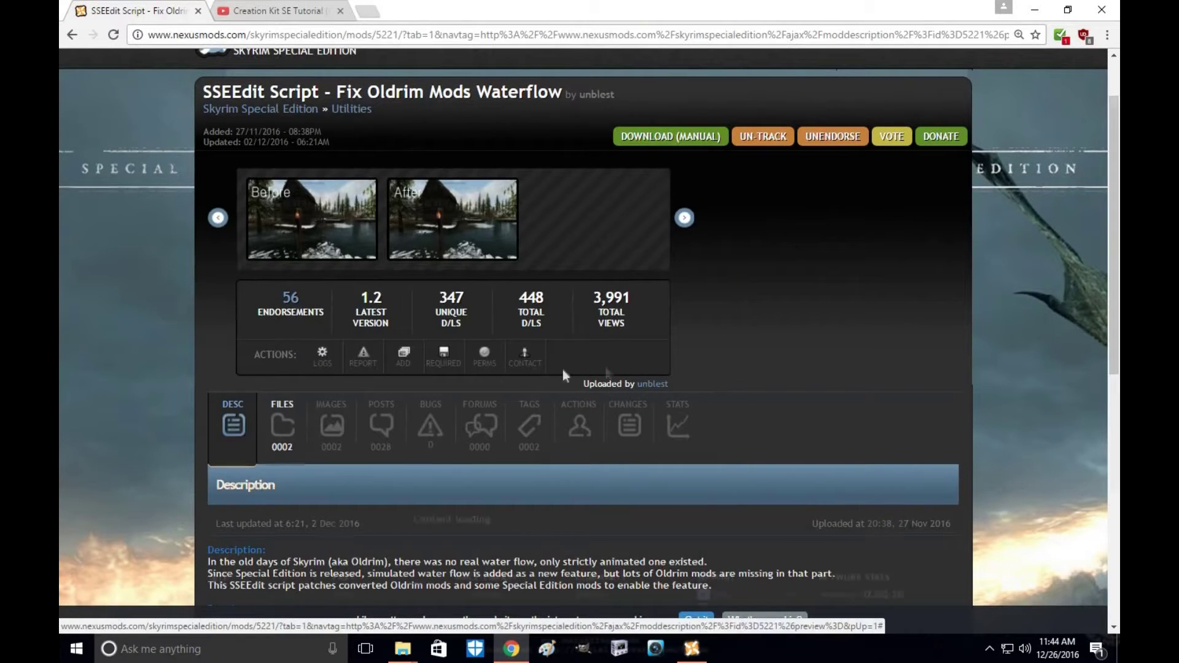
{"action": "scroll", "coordinate": [757, 370], "scroll_direction": "down", "scroll_amount": 3}
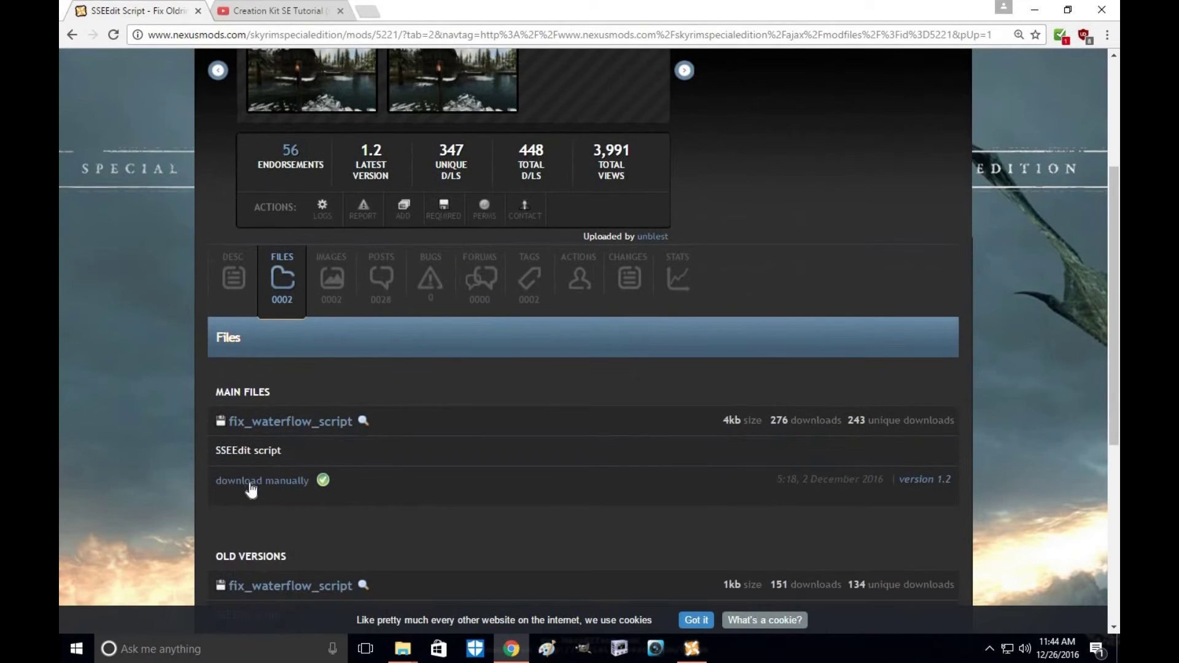
{"action": "left_click", "coordinate": [250, 484]}
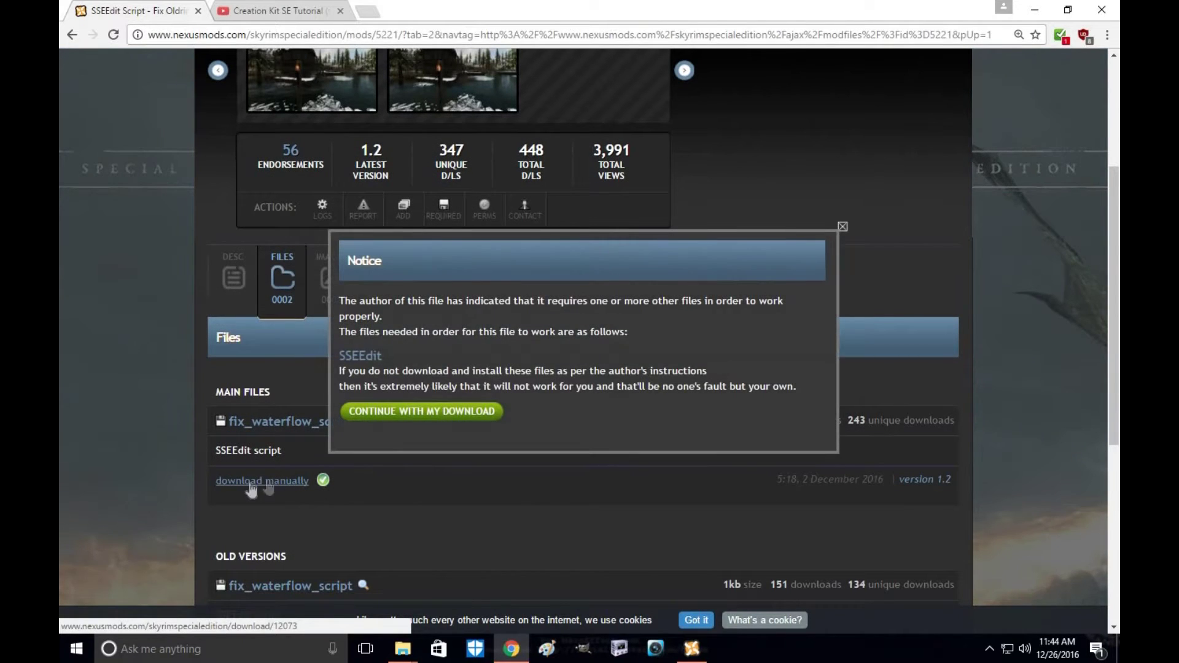
Check the main file offered on the required SSEEdit mod page and return to the waterflow script's download.
{"action": "left_click", "coordinate": [367, 356]}
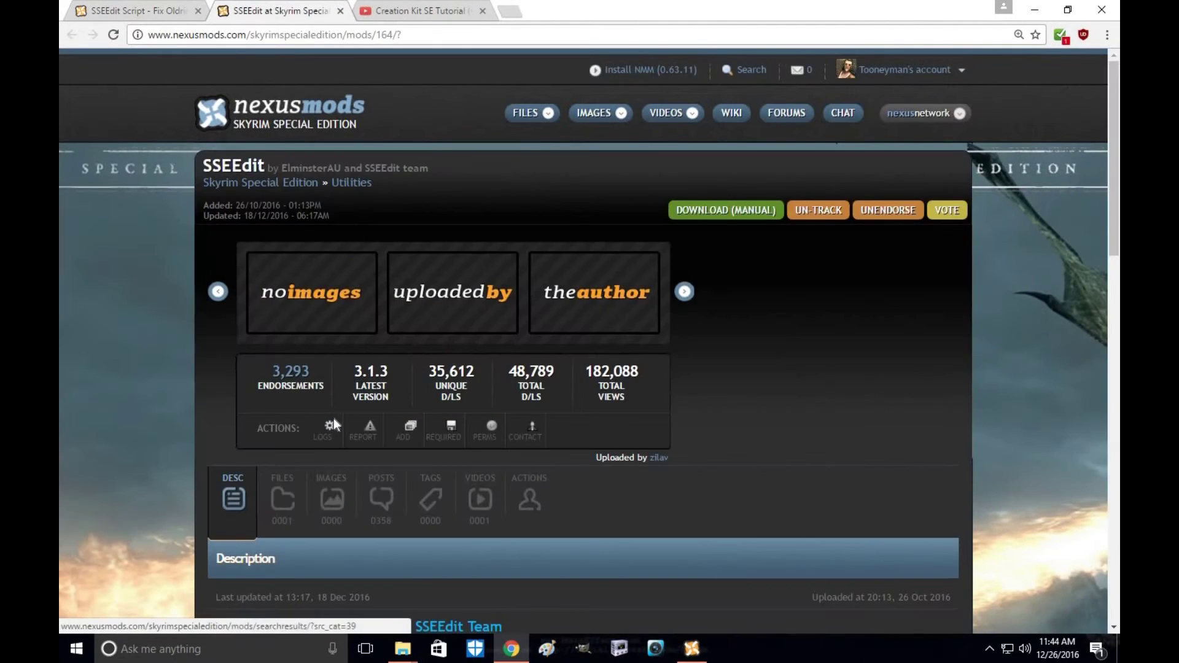
{"action": "scroll", "coordinate": [334, 418], "scroll_direction": "down", "scroll_amount": 1}
{"action": "left_click", "coordinate": [286, 430]}
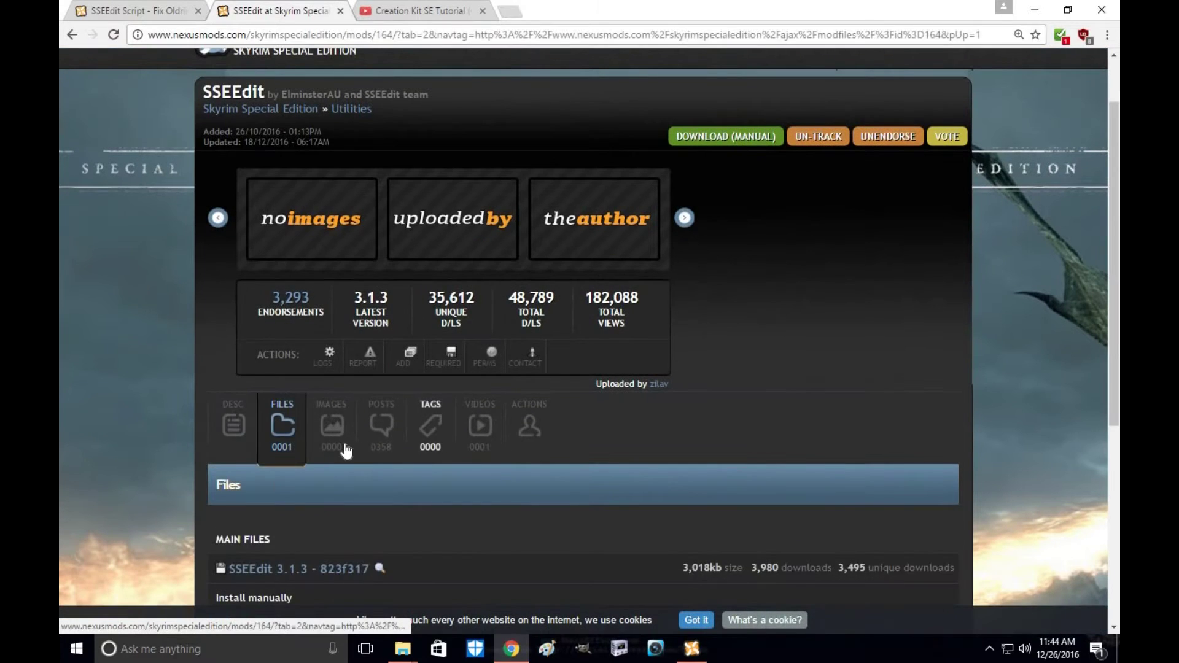
{"action": "scroll", "coordinate": [332, 519], "scroll_direction": "down", "scroll_amount": 1}
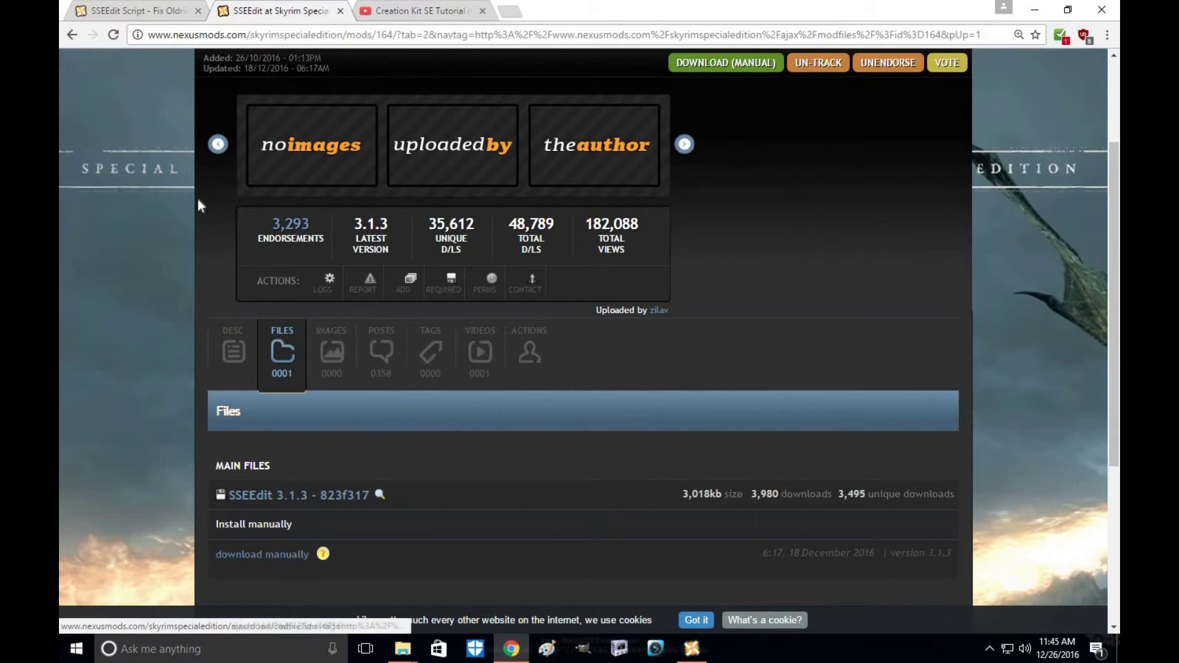
{"action": "key", "text": "ctrl+shift+Tab"}
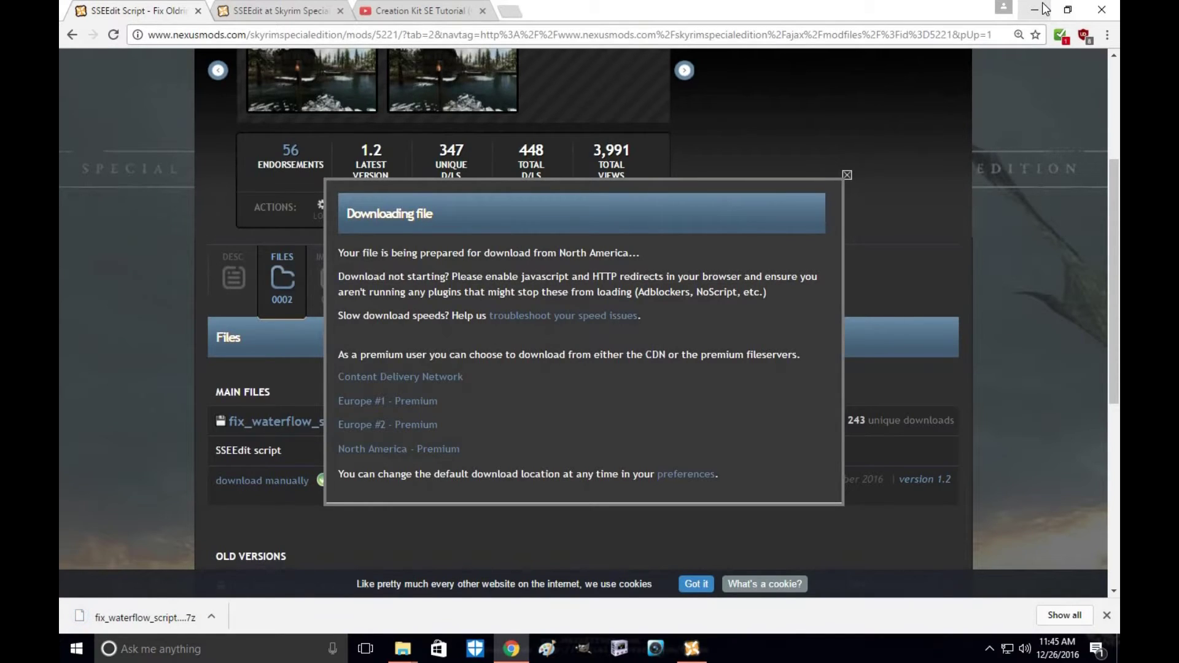
View the Creation Kit SE Tutorial (Convert Mods to SSE) video page and go back to the SSEEdit files page.
{"action": "left_click", "coordinate": [1042, 4]}
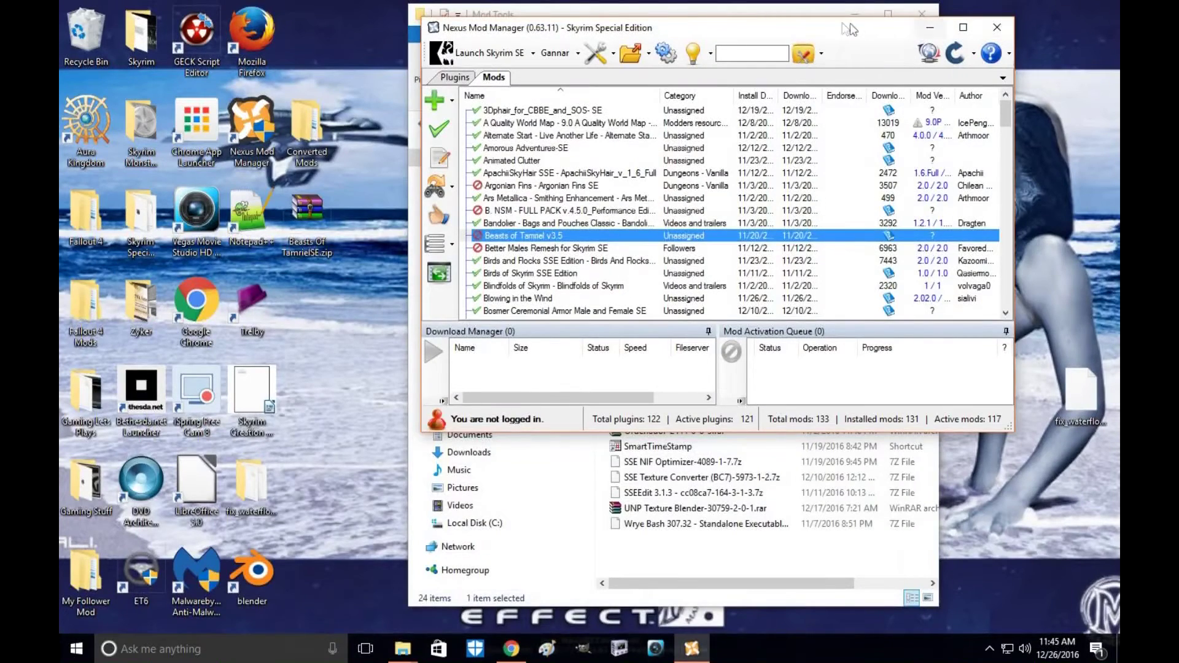
{"action": "left_click", "coordinate": [512, 648]}
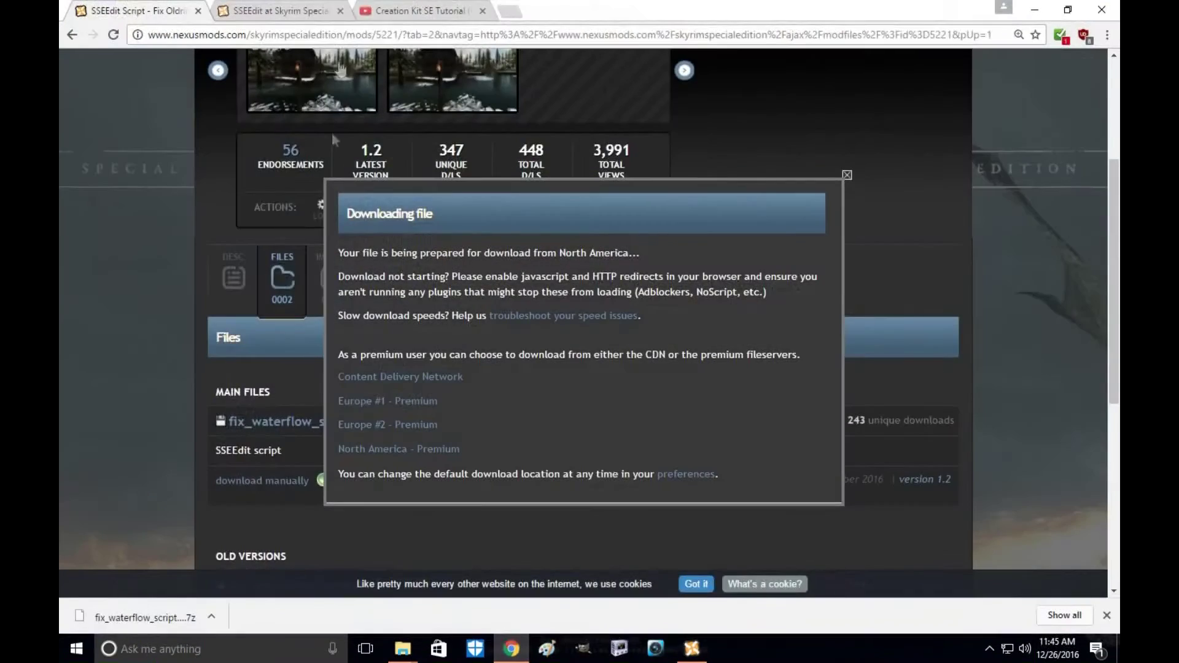
{"action": "left_click", "coordinate": [394, 9]}
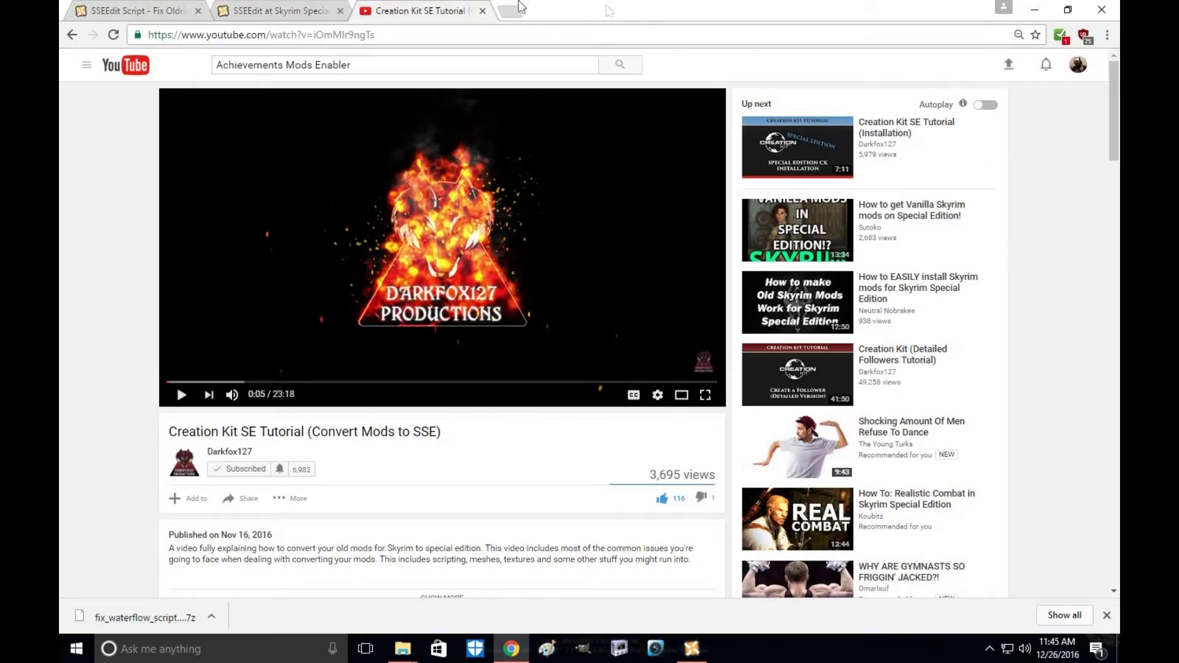
{"action": "left_click", "coordinate": [310, 8]}
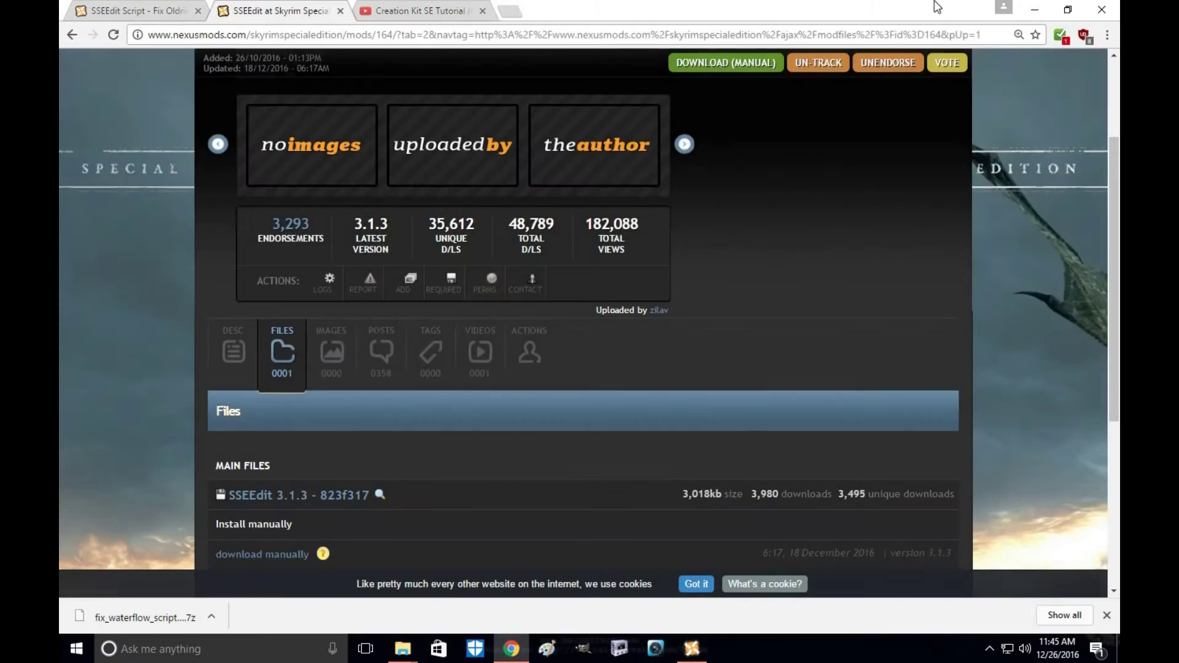
Minimize the browser and arrange the Mod Tools folder window and the waterflow script archive side by side on the desktop.
{"action": "left_click", "coordinate": [1033, 9]}
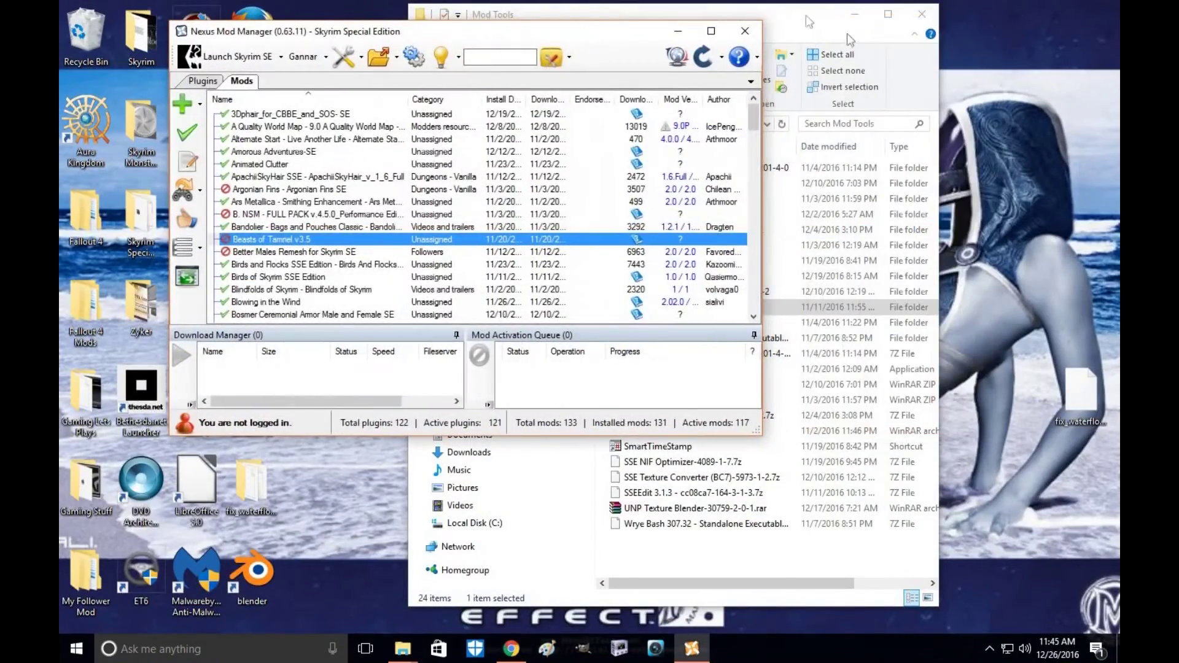
{"action": "left_click_drag", "start_coordinate": [810, 19], "coordinate": [670, 16]}
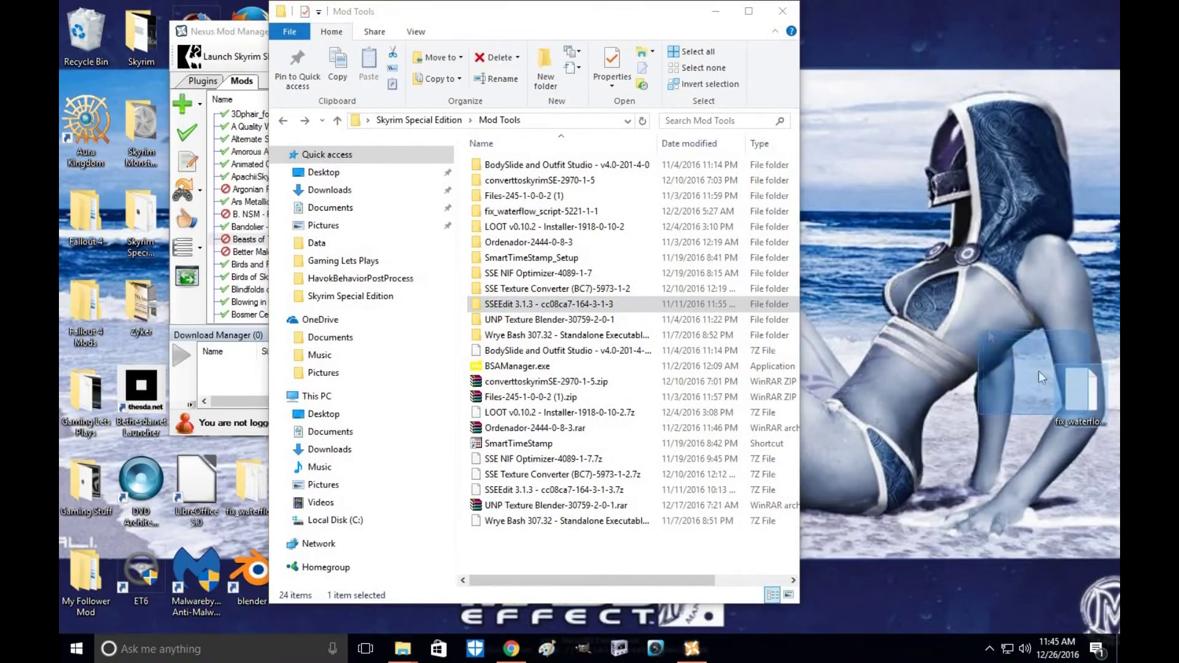
{"action": "left_click_drag", "start_coordinate": [1038, 371], "coordinate": [939, 307]}
{"action": "right_click", "coordinate": [952, 324]}
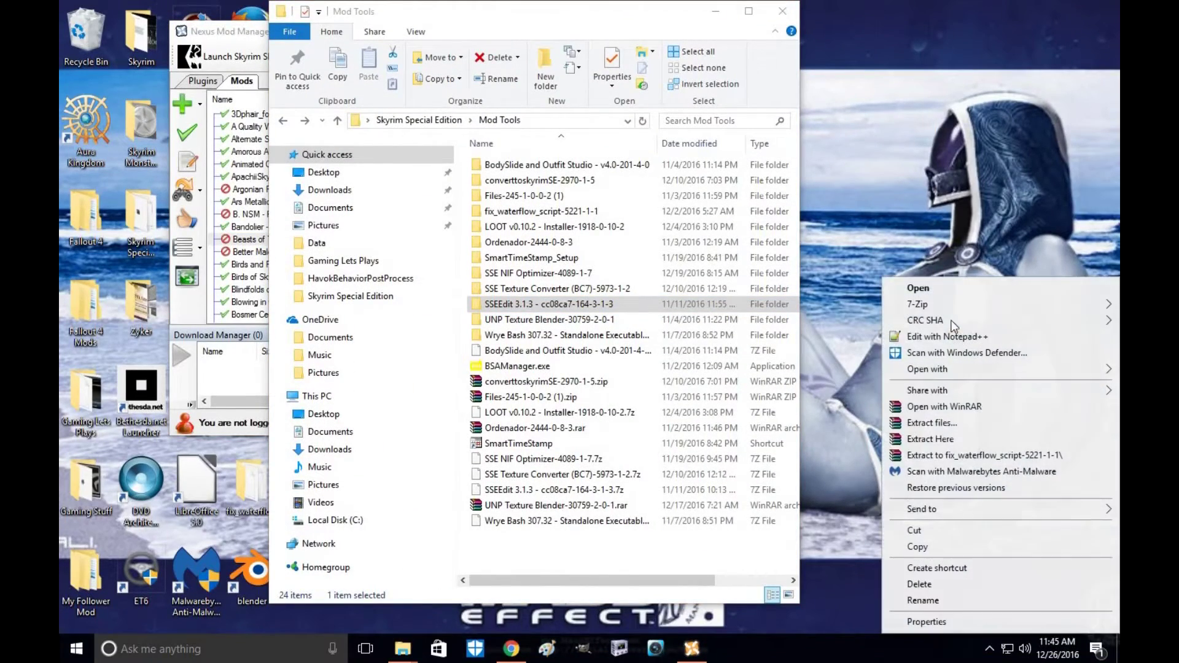
{"action": "mouse_move", "coordinate": [949, 306]}
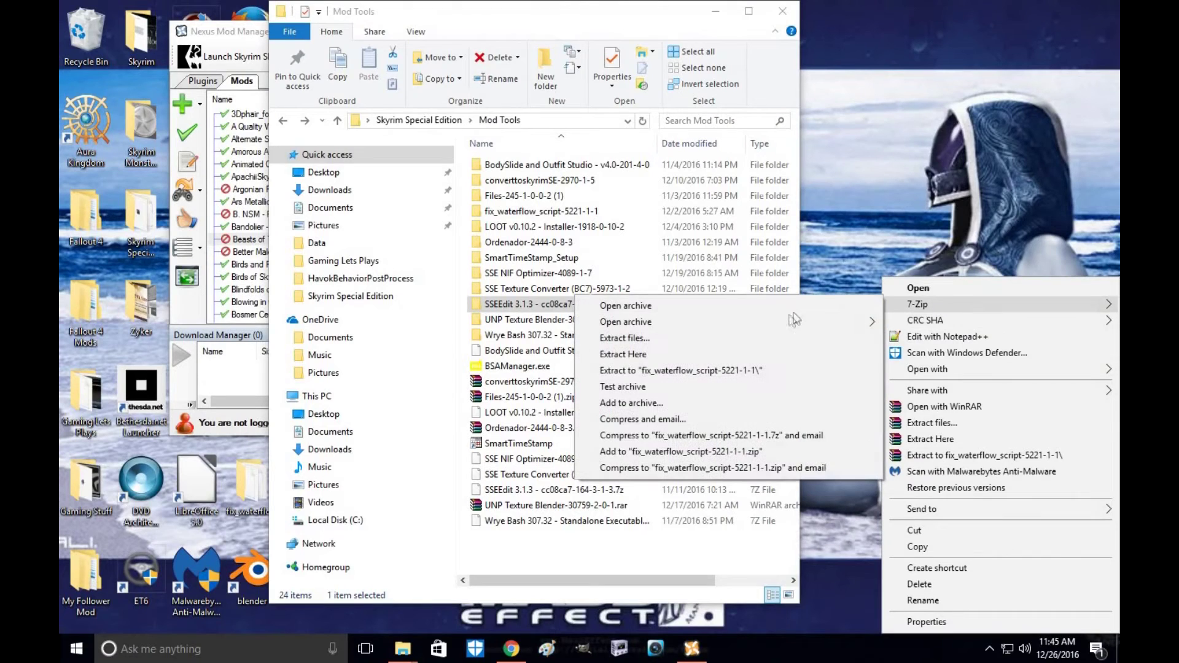
{"action": "left_click", "coordinate": [769, 340]}
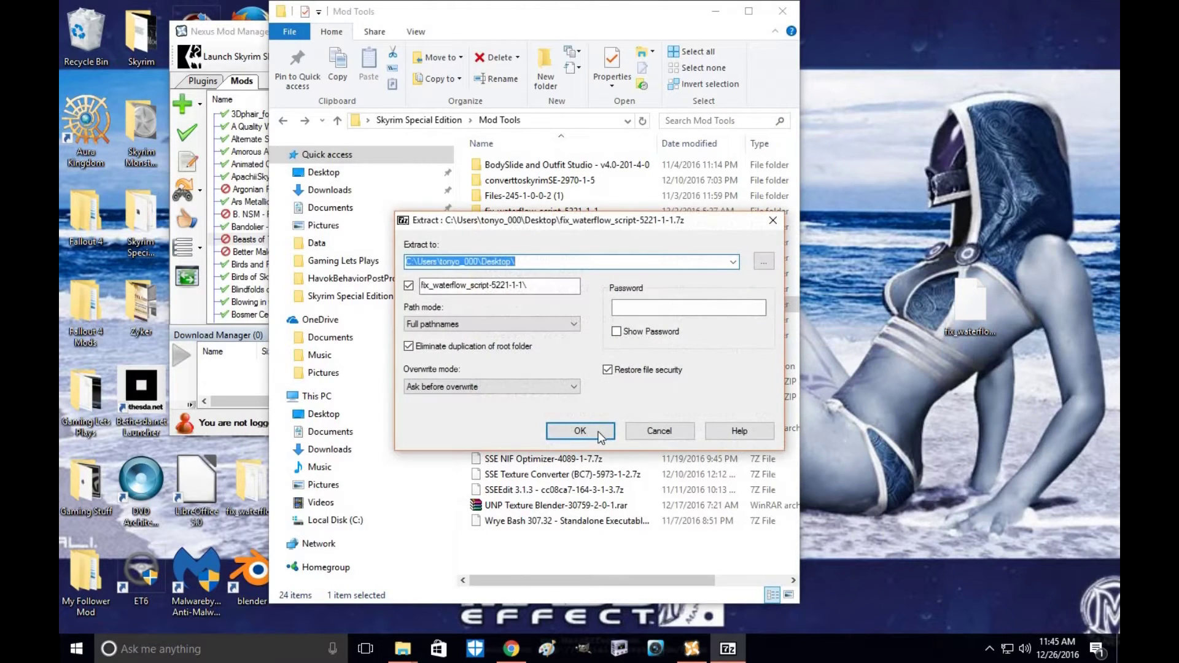
{"action": "left_click", "coordinate": [669, 434]}
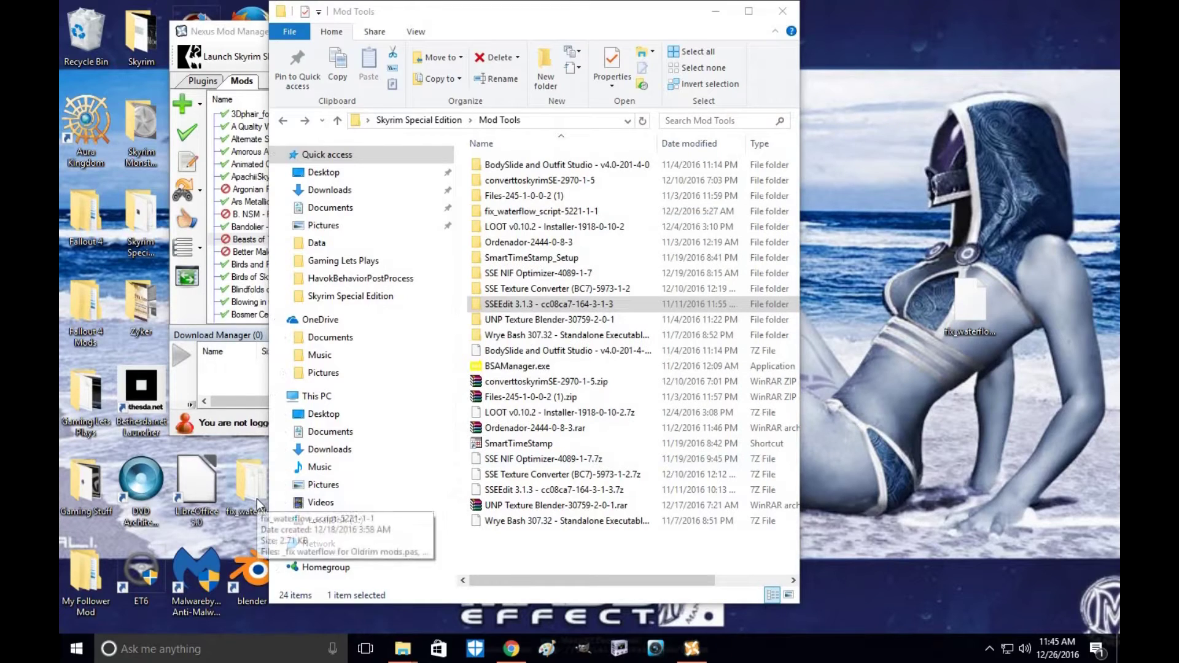
Open the extracted fix_waterflow_script-5221-1-1 folder from the desktop and place its window beside the Mod Tools folder.
{"action": "double_click", "coordinate": [256, 499]}
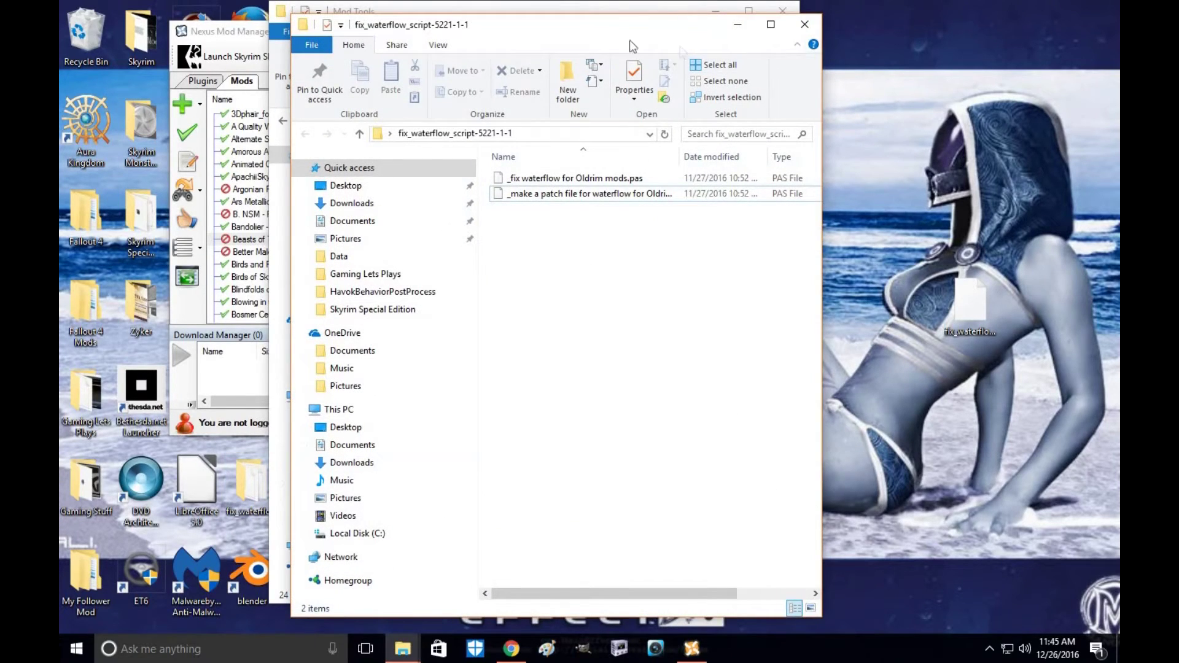
{"action": "left_click_drag", "start_coordinate": [636, 29], "coordinate": [910, 36]}
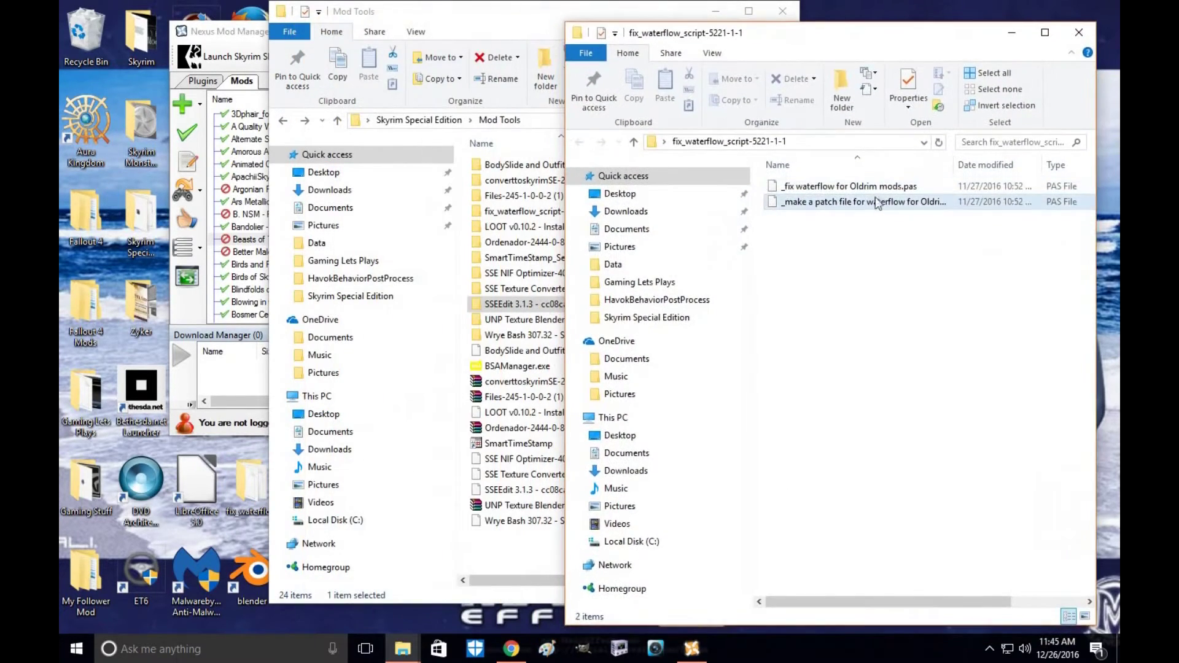
{"action": "left_click", "coordinate": [861, 201]}
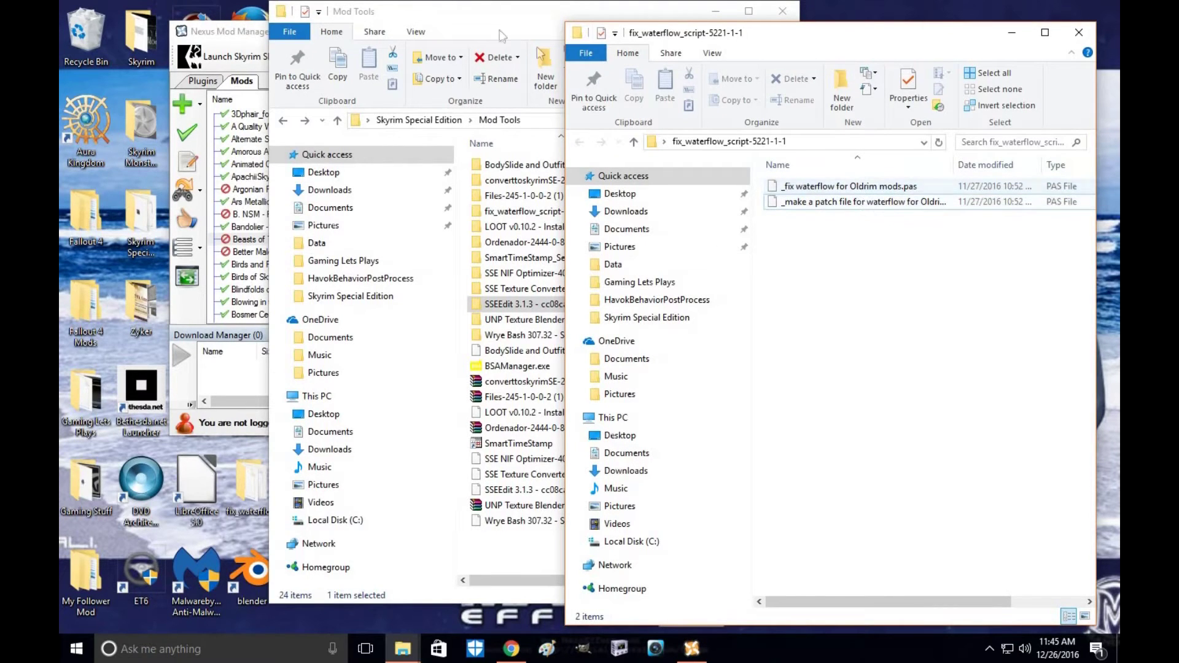
Open the Edit Scripts folder inside the SSEEdit 3.1.3 folder in Mod Tools.
{"action": "left_click", "coordinate": [496, 22]}
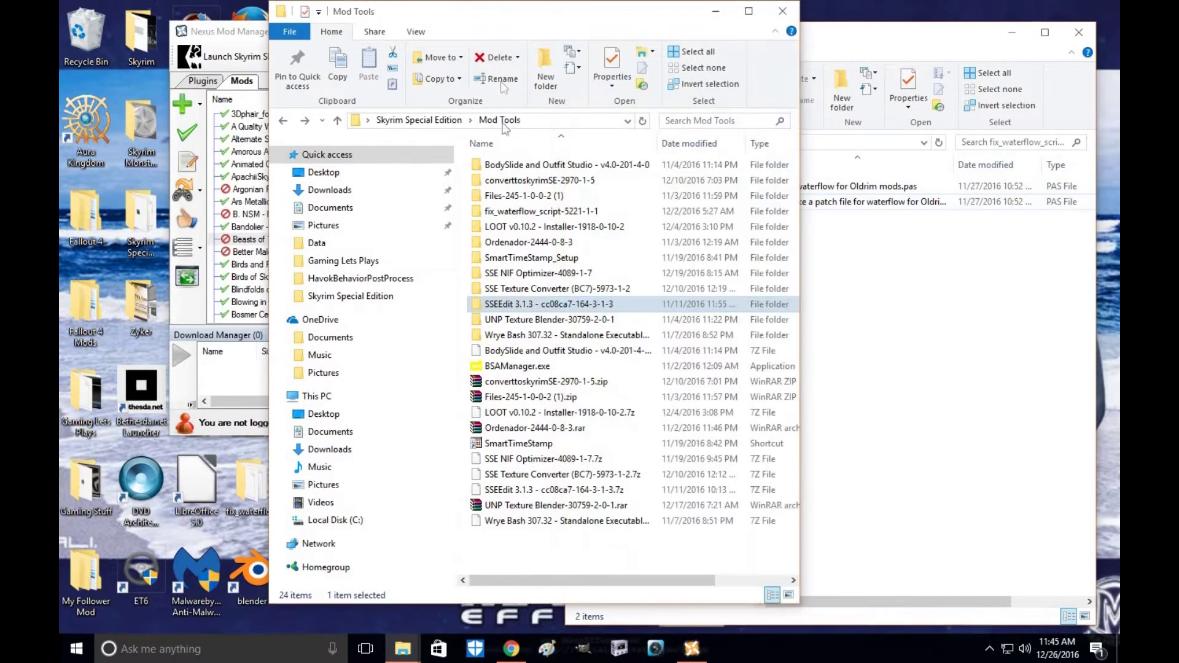
{"action": "double_click", "coordinate": [510, 306]}
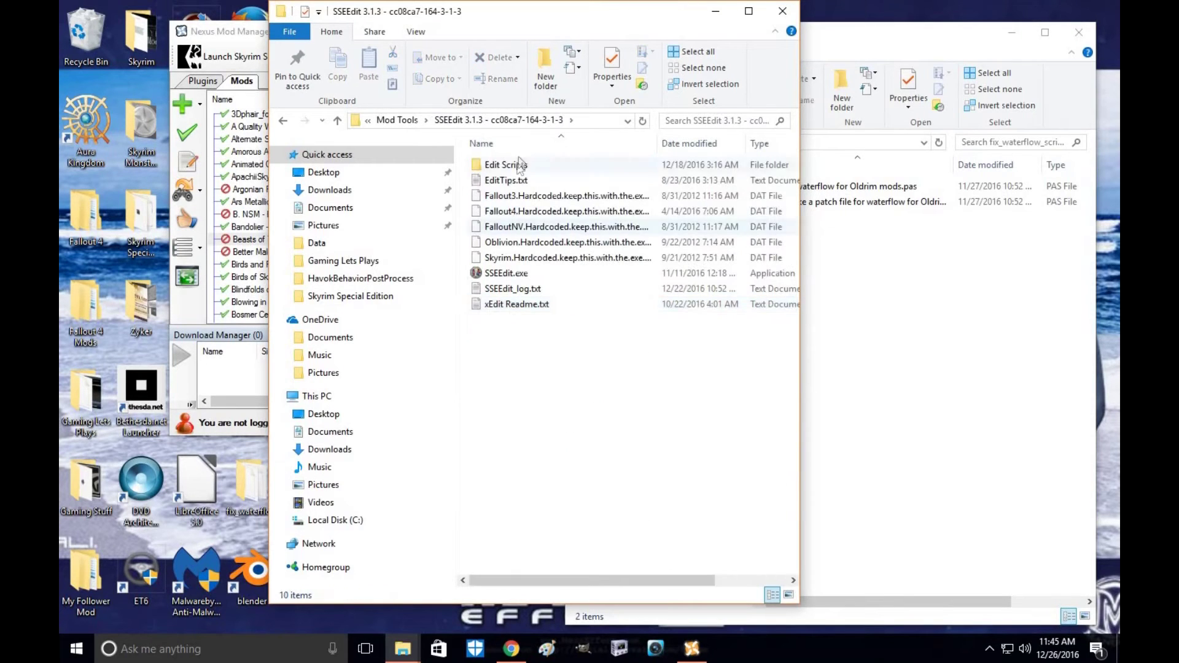
{"action": "double_click", "coordinate": [505, 165]}
Copy both waterflow PAS scripts from the fix_waterflow_script-5221-1-1 folder into SSEEdit's Edit Scripts folder.
{"action": "left_click", "coordinate": [878, 201]}
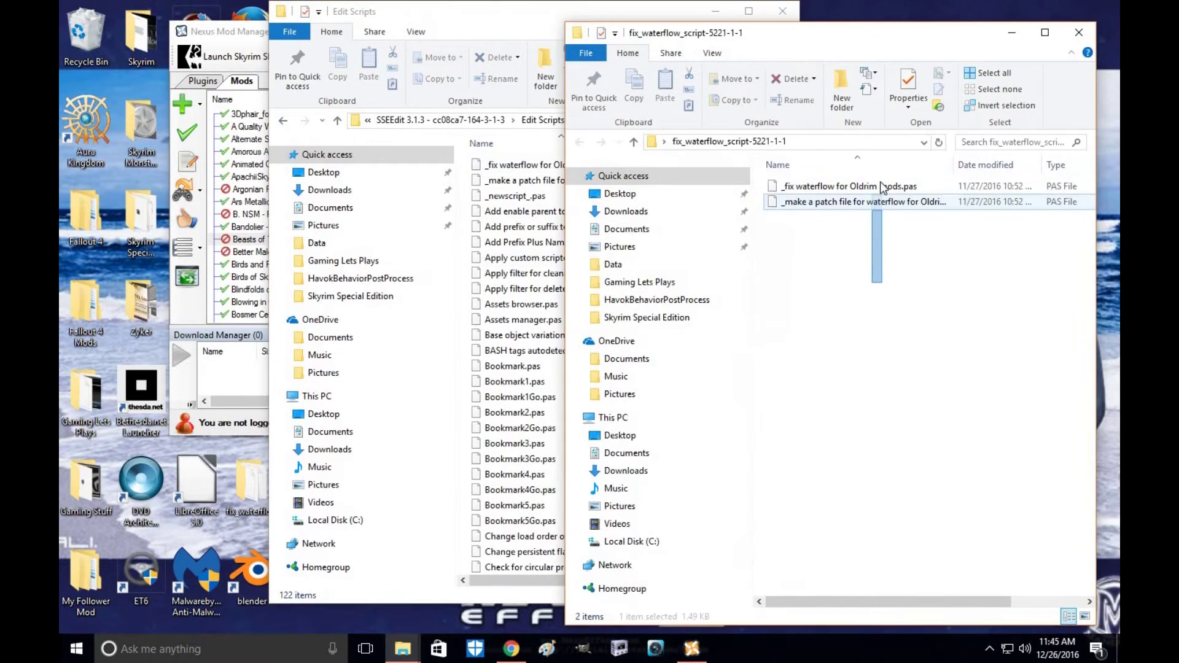
{"action": "left_click", "coordinate": [880, 184], "text": "shift"}
{"action": "right_click", "coordinate": [866, 193]}
{"action": "left_click", "coordinate": [851, 415]}
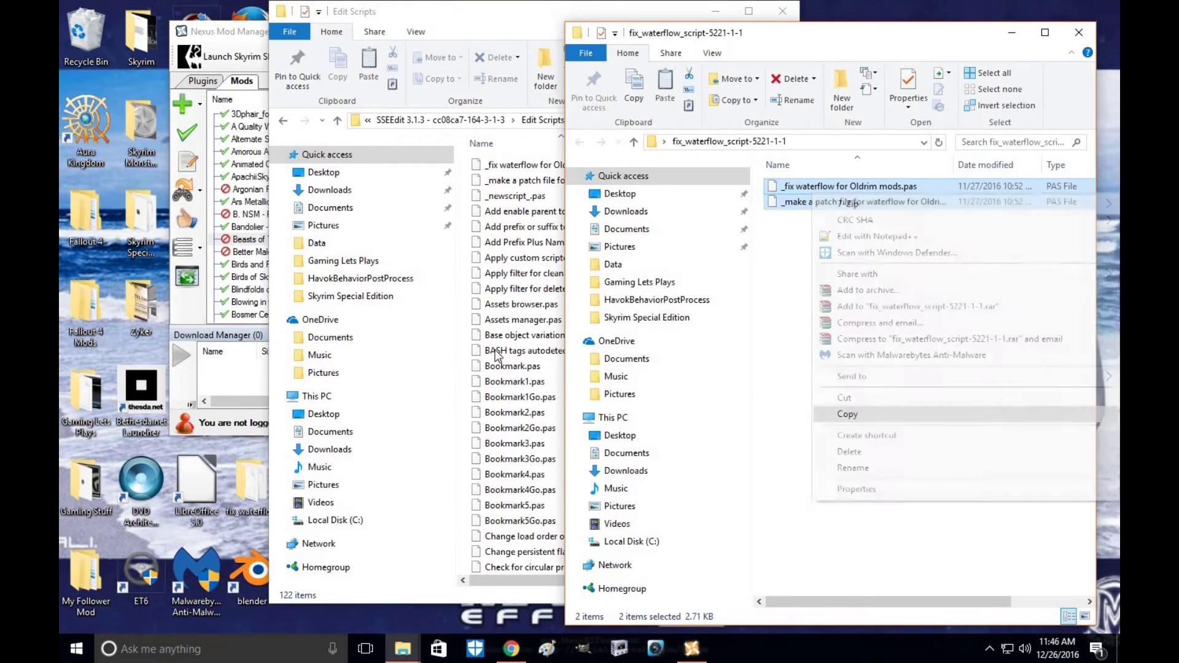
{"action": "left_click", "coordinate": [577, 351]}
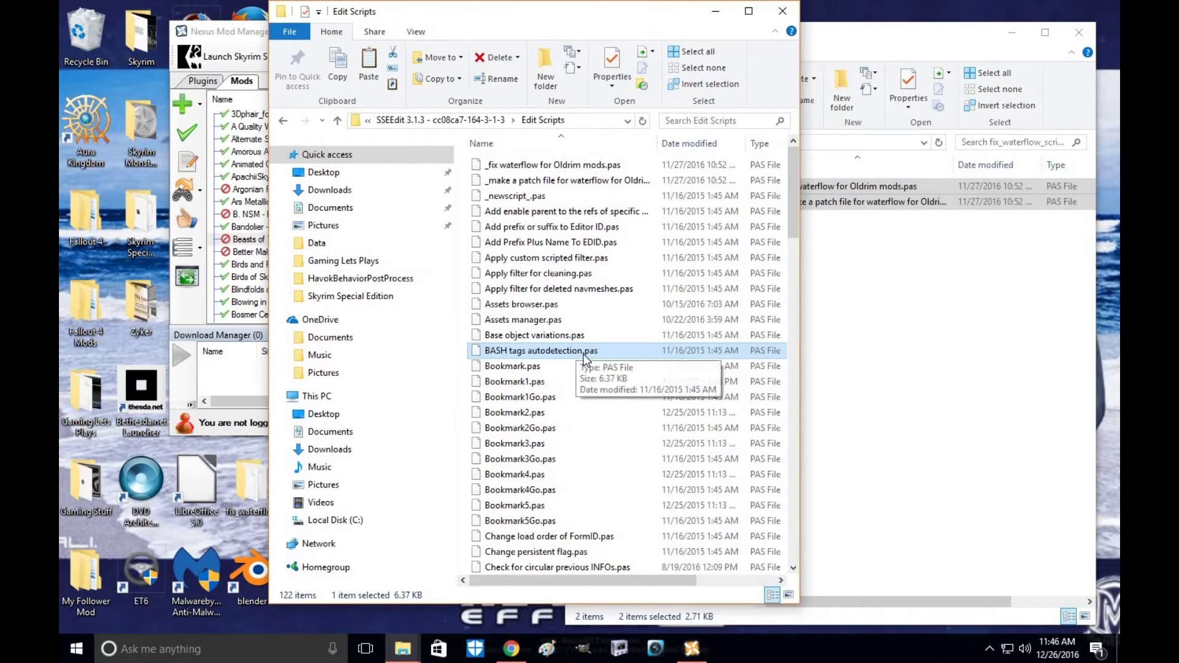
{"action": "key", "text": "ctrl+v"}
{"action": "left_click", "coordinate": [570, 314]}
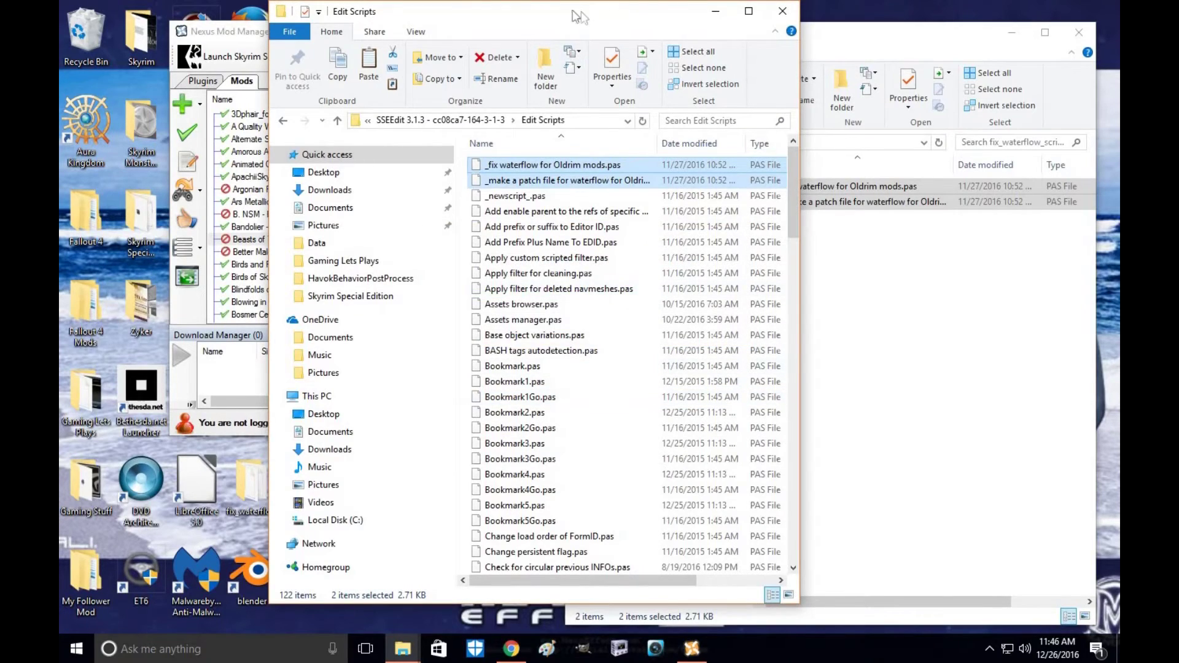
{"action": "left_click_drag", "start_coordinate": [577, 16], "coordinate": [473, 15]}
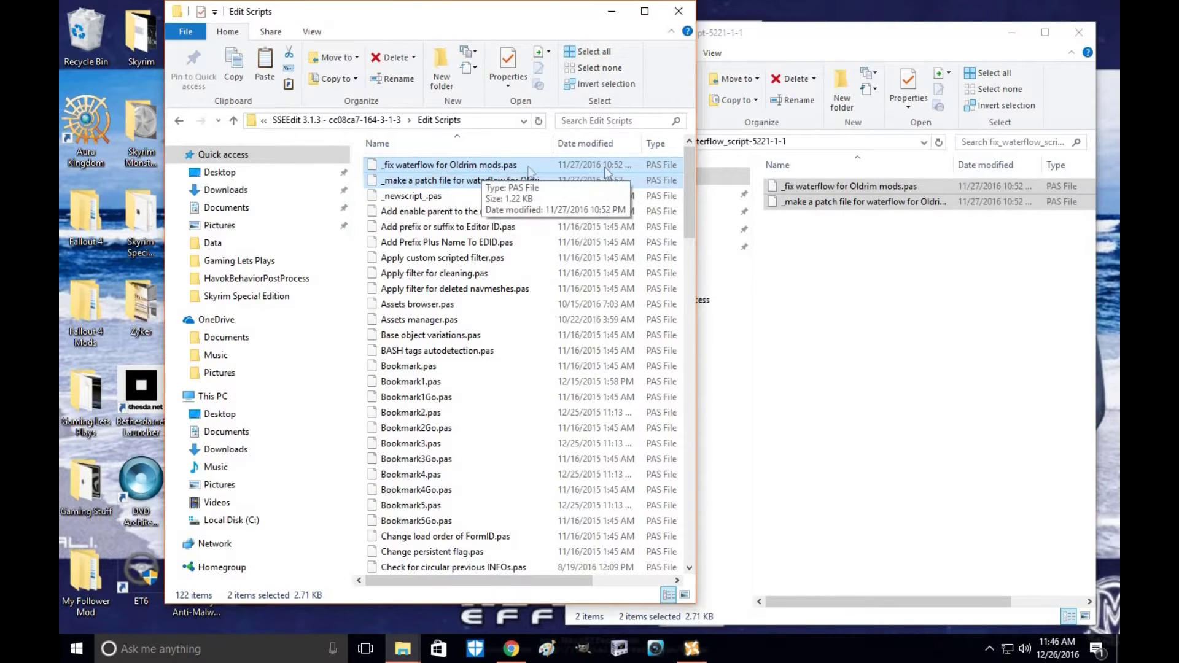
{"action": "left_click_drag", "start_coordinate": [559, 13], "coordinate": [656, 14]}
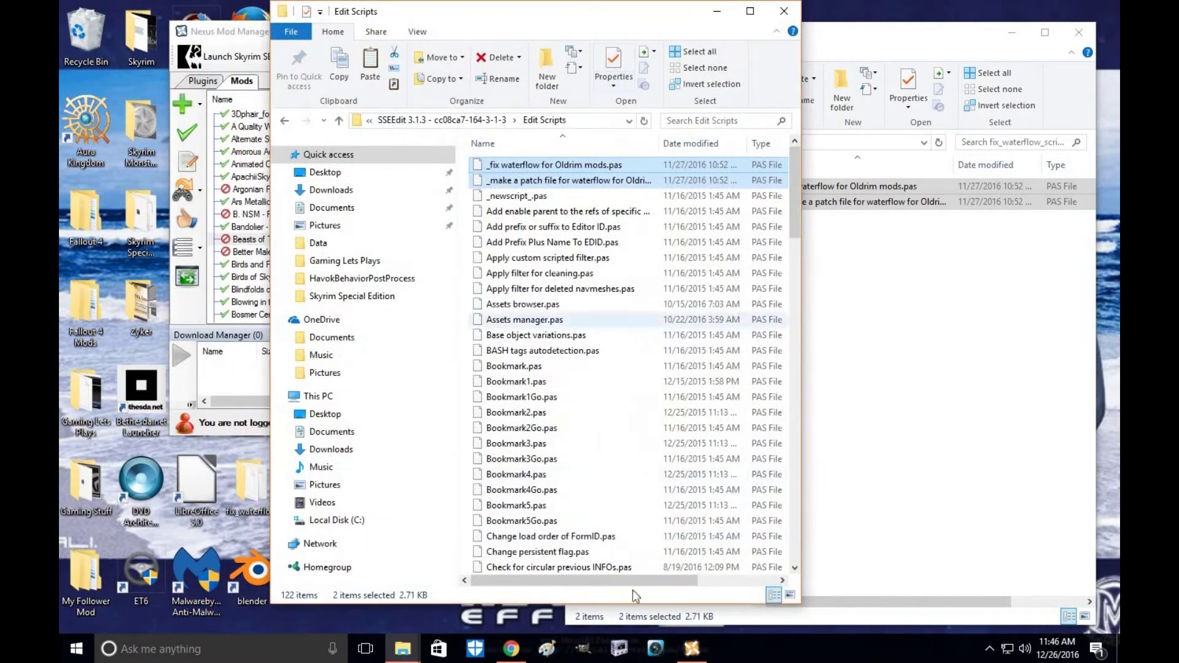
Switch to Nexus Mod Manager, maximize it, and add the Beasts Of TamrielSE.zip mod from the desktop.
{"action": "left_click", "coordinate": [689, 646]}
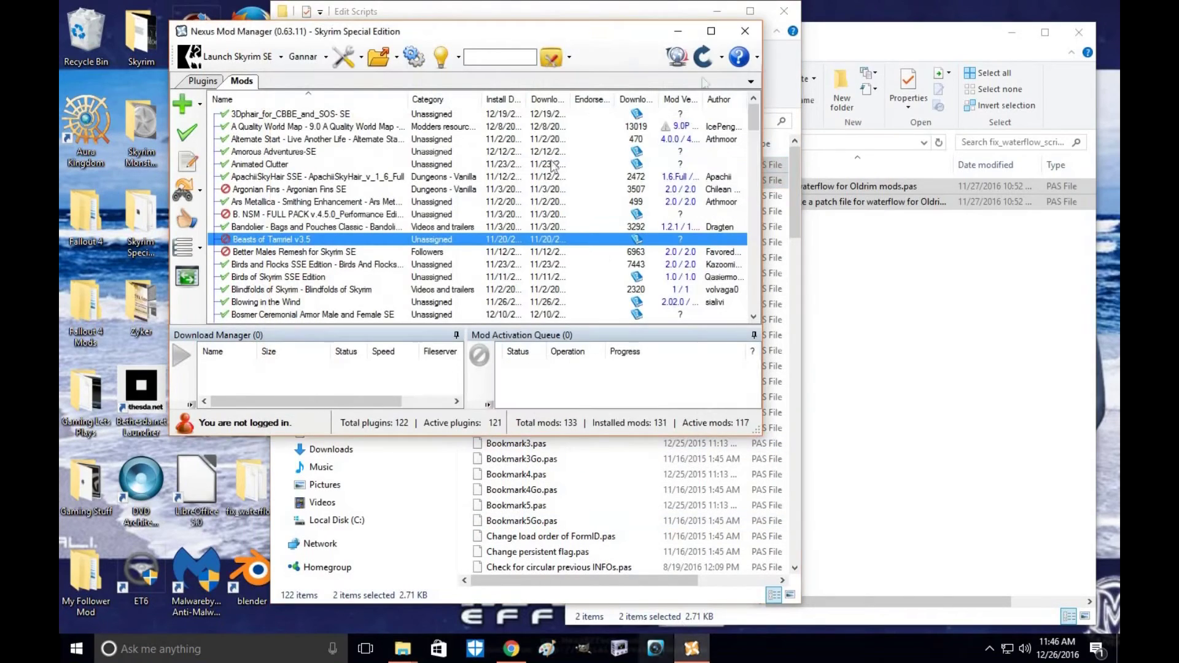
{"action": "left_click", "coordinate": [712, 31]}
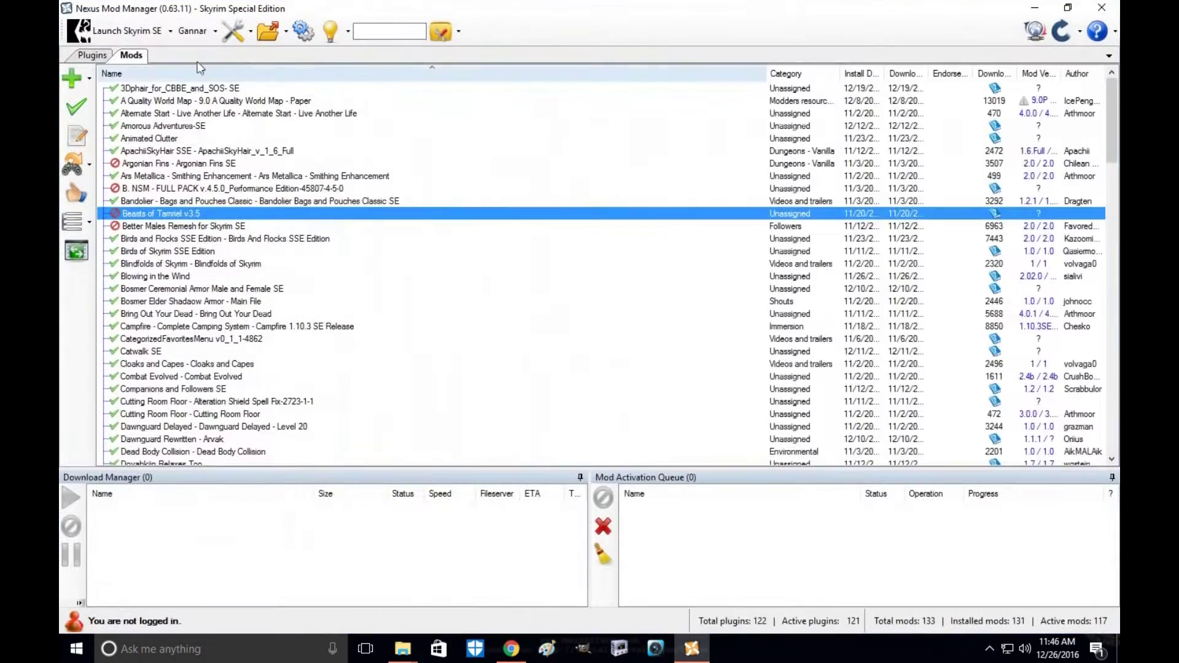
{"action": "left_click", "coordinate": [92, 81]}
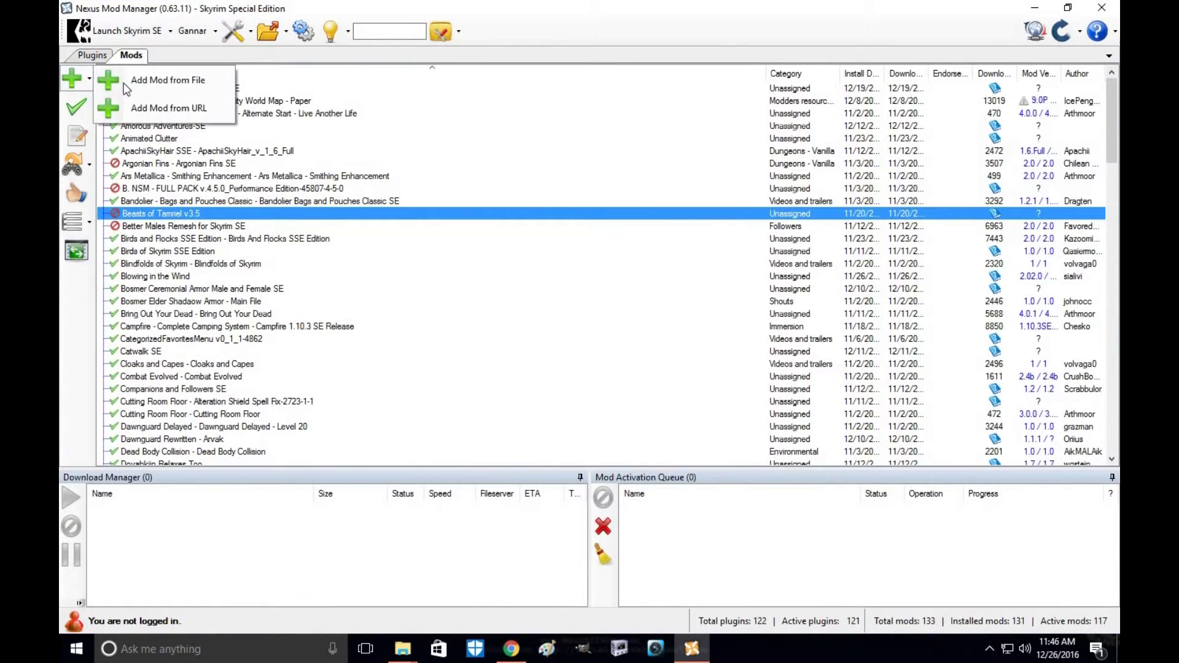
{"action": "left_click", "coordinate": [117, 82]}
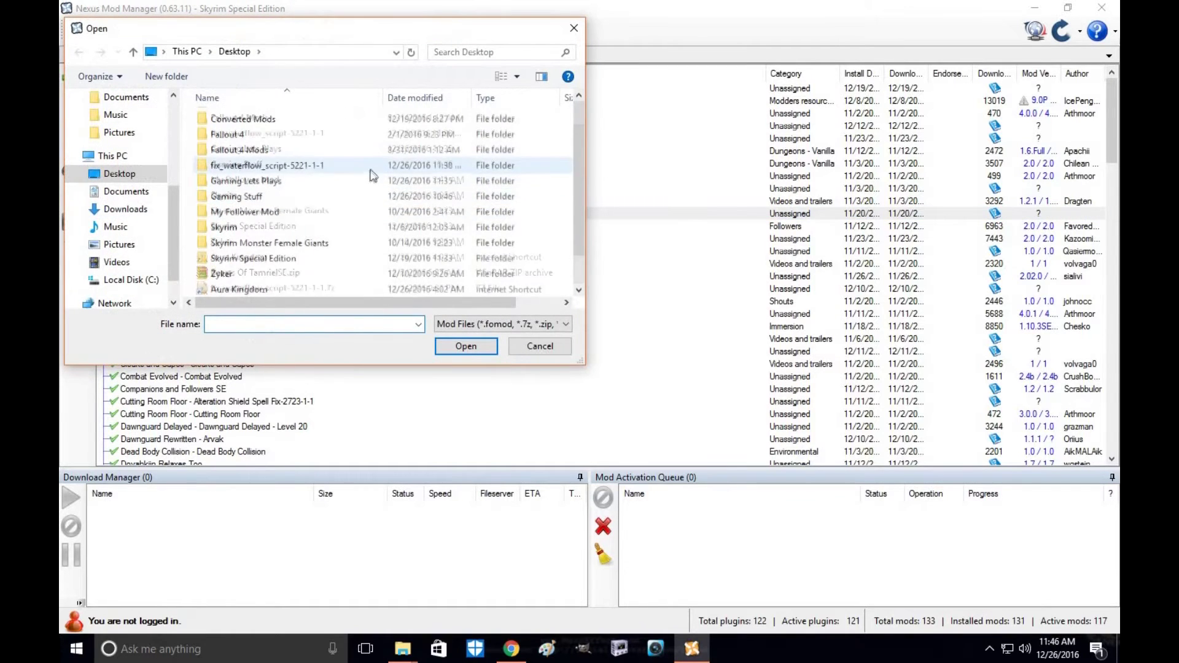
{"action": "scroll", "coordinate": [356, 202], "scroll_direction": "down", "scroll_amount": 1}
{"action": "left_click", "coordinate": [264, 272]}
{"action": "left_click", "coordinate": [466, 347]}
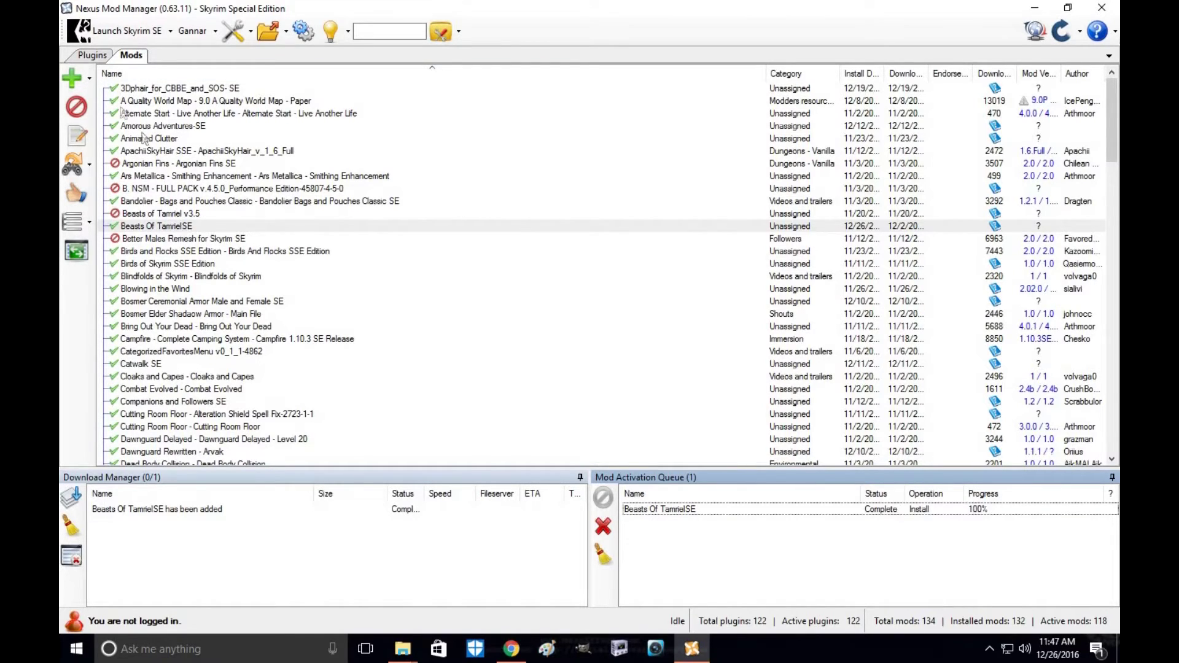
Check the end of the plugin load order for Beasts of Tamriel.esp and launch SSEEdit from Nexus Mod Manager.
{"action": "left_click", "coordinate": [91, 56]}
{"action": "scroll", "coordinate": [183, 181], "scroll_direction": "down", "scroll_amount": 14}
{"action": "scroll", "coordinate": [183, 180], "scroll_direction": "down", "scroll_amount": 17}
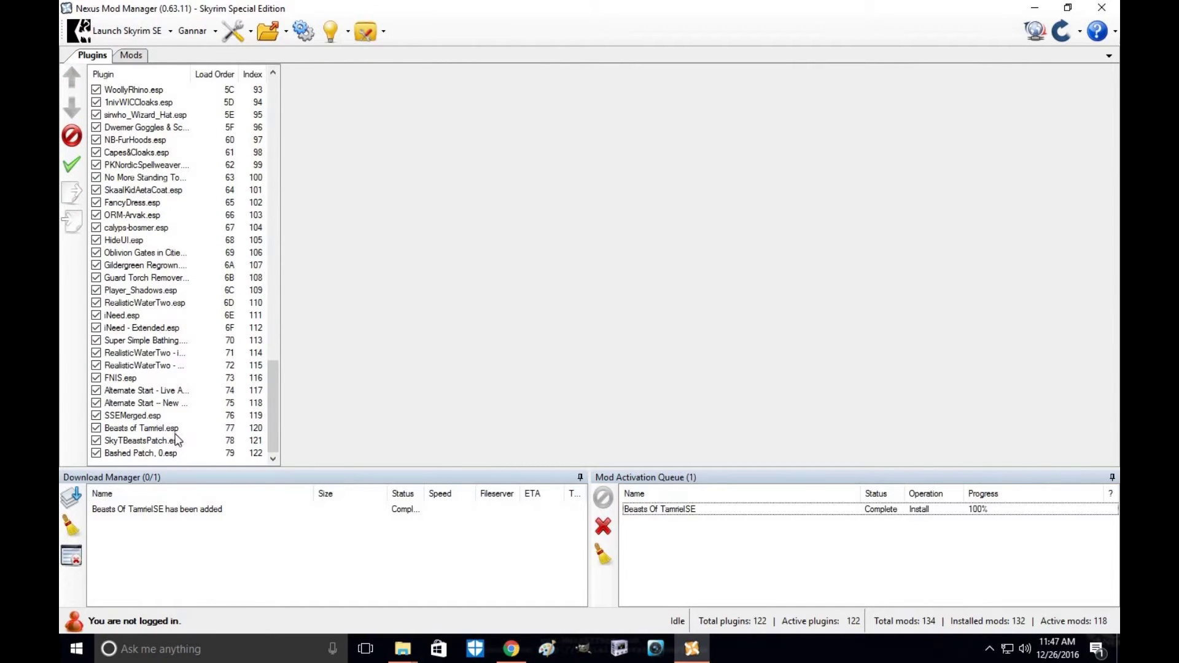
{"action": "left_click", "coordinate": [382, 33]}
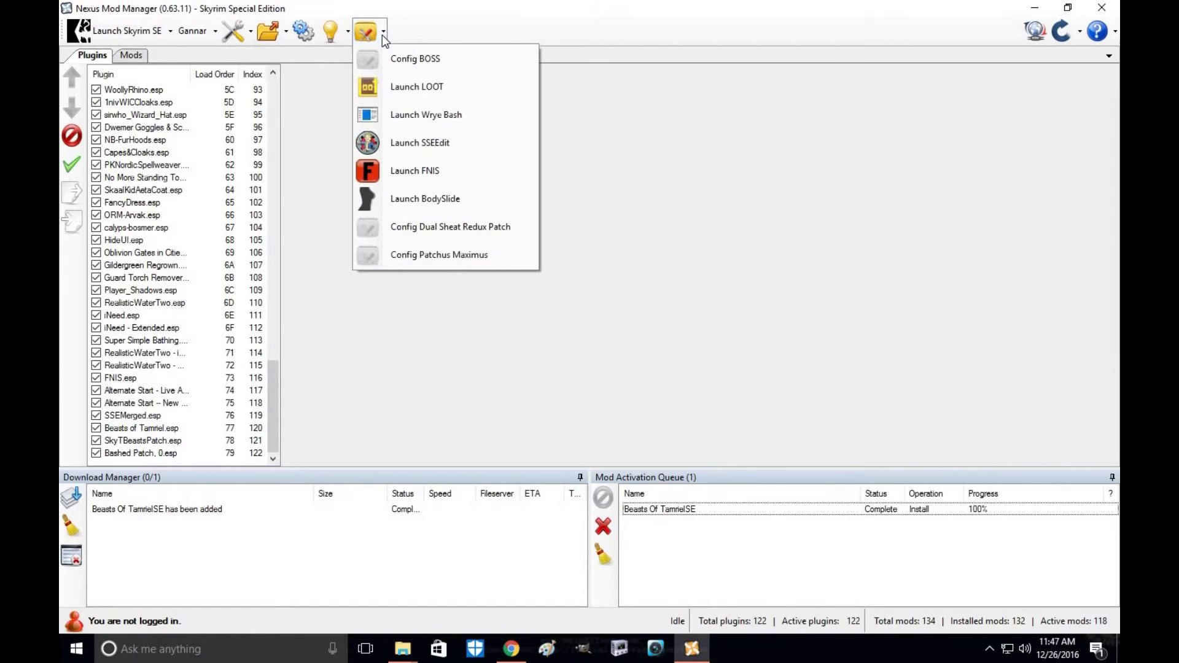
{"action": "left_click", "coordinate": [407, 142]}
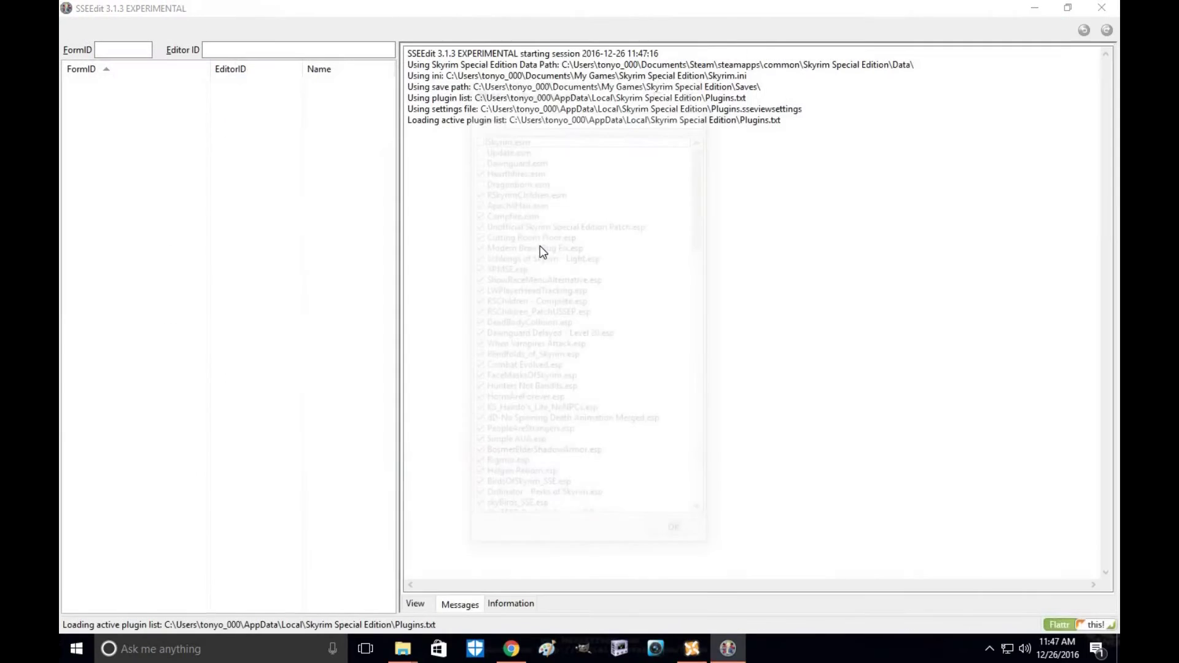
Deselect all plugins in the Master/Plugin Selection and load only Beasts of Tamriel.esp.
{"action": "right_click", "coordinate": [540, 246]}
{"action": "left_click", "coordinate": [574, 273]}
{"action": "scroll", "coordinate": [528, 393], "scroll_direction": "down", "scroll_amount": 12}
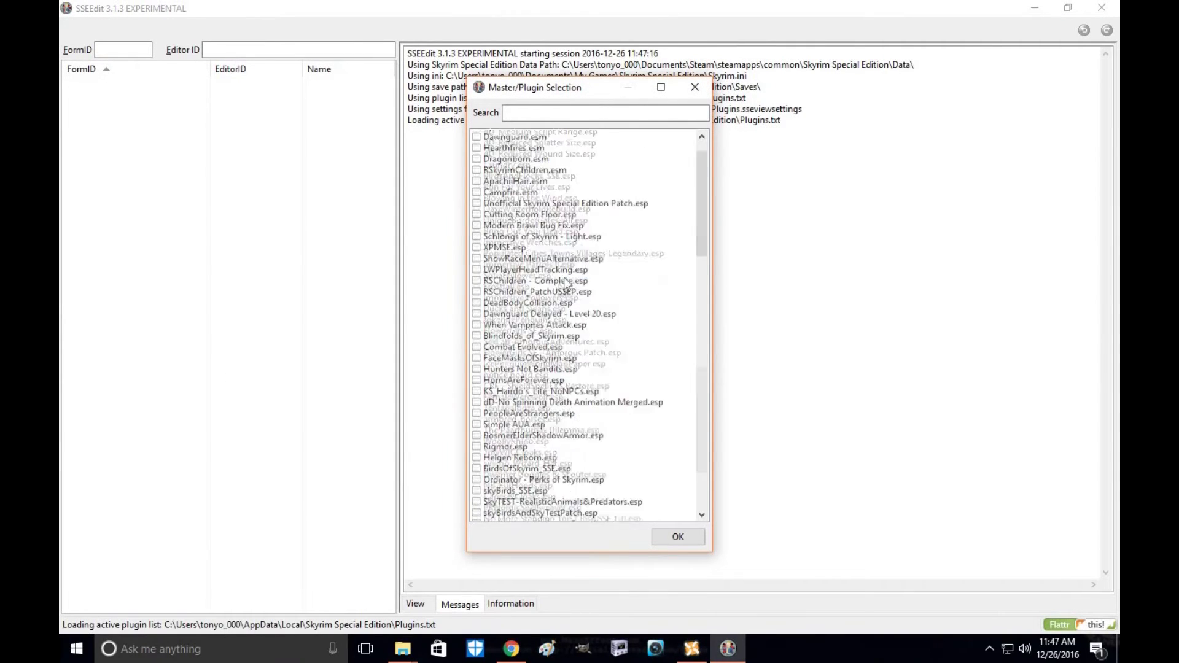
{"action": "left_click", "coordinate": [477, 489]}
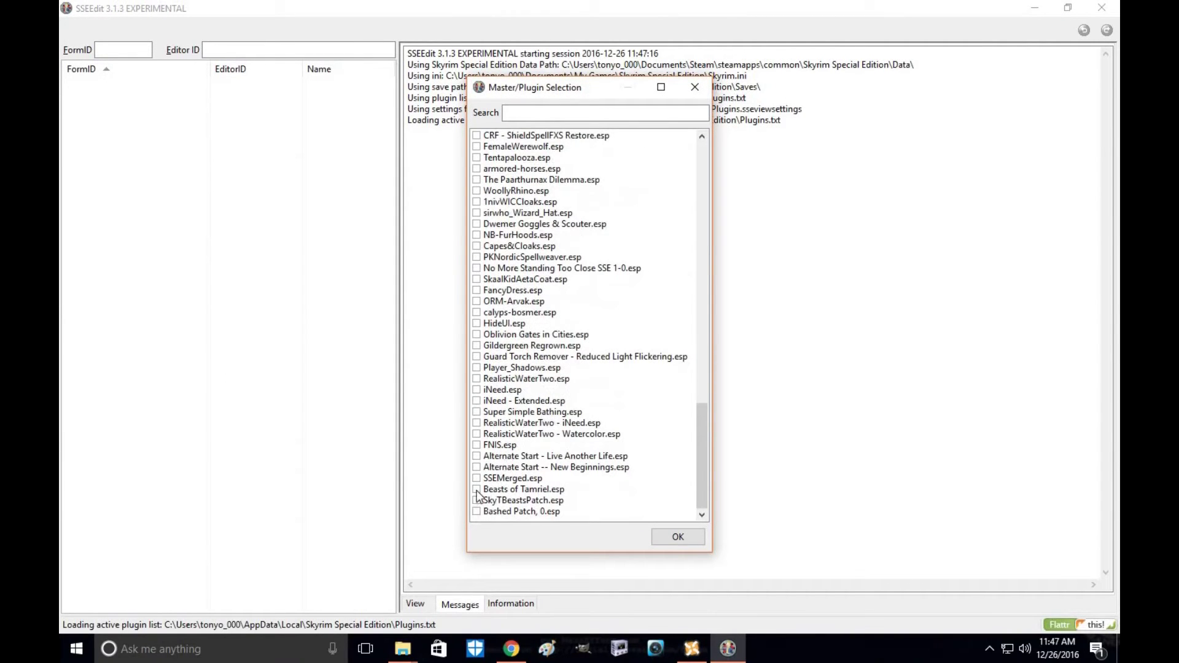
{"action": "left_click", "coordinate": [676, 535]}
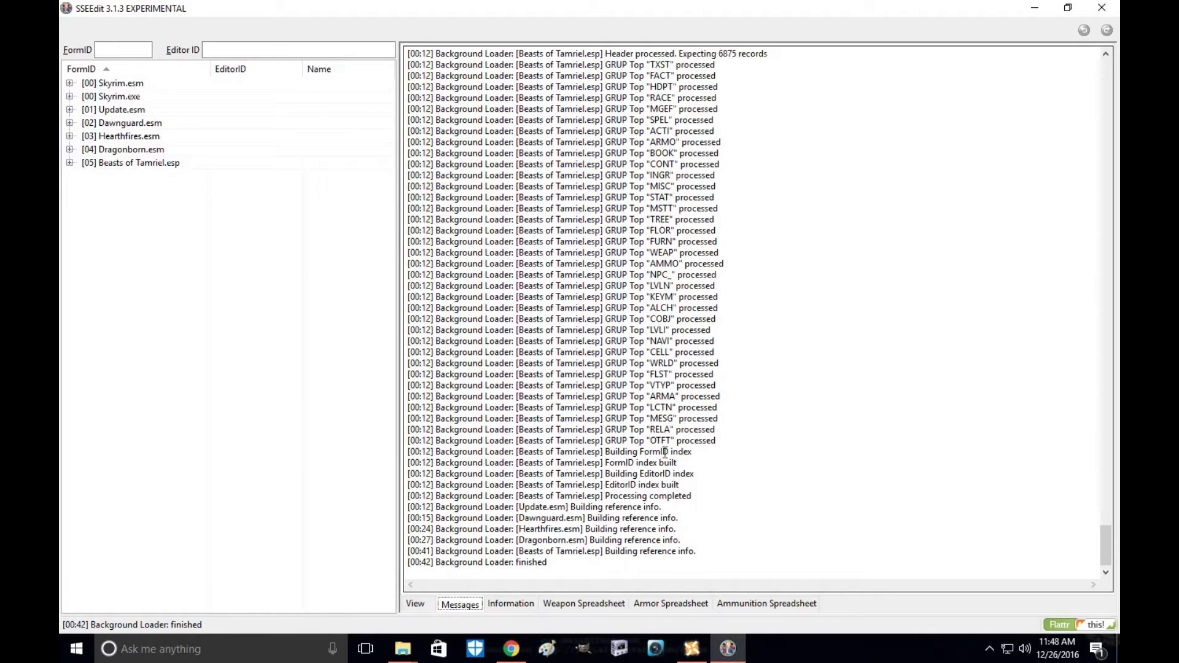
Apply the "_fix waterflow for Oldrim mods" script to Beasts of Tamriel.esp.
{"action": "right_click", "coordinate": [177, 163]}
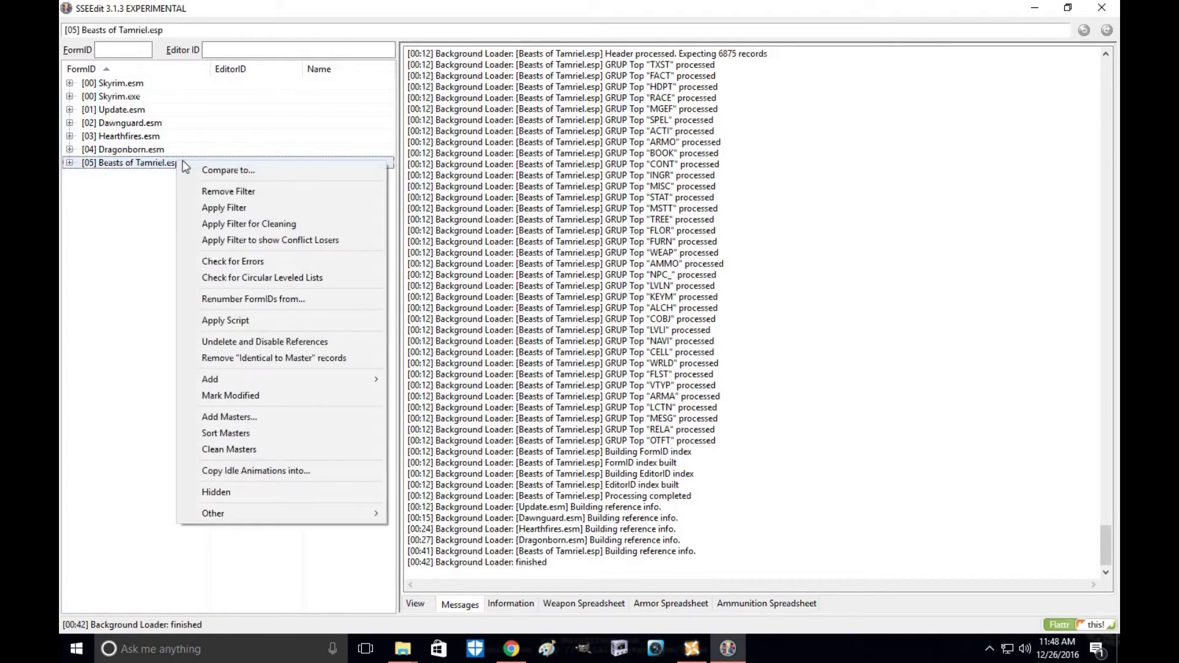
{"action": "left_click", "coordinate": [249, 320]}
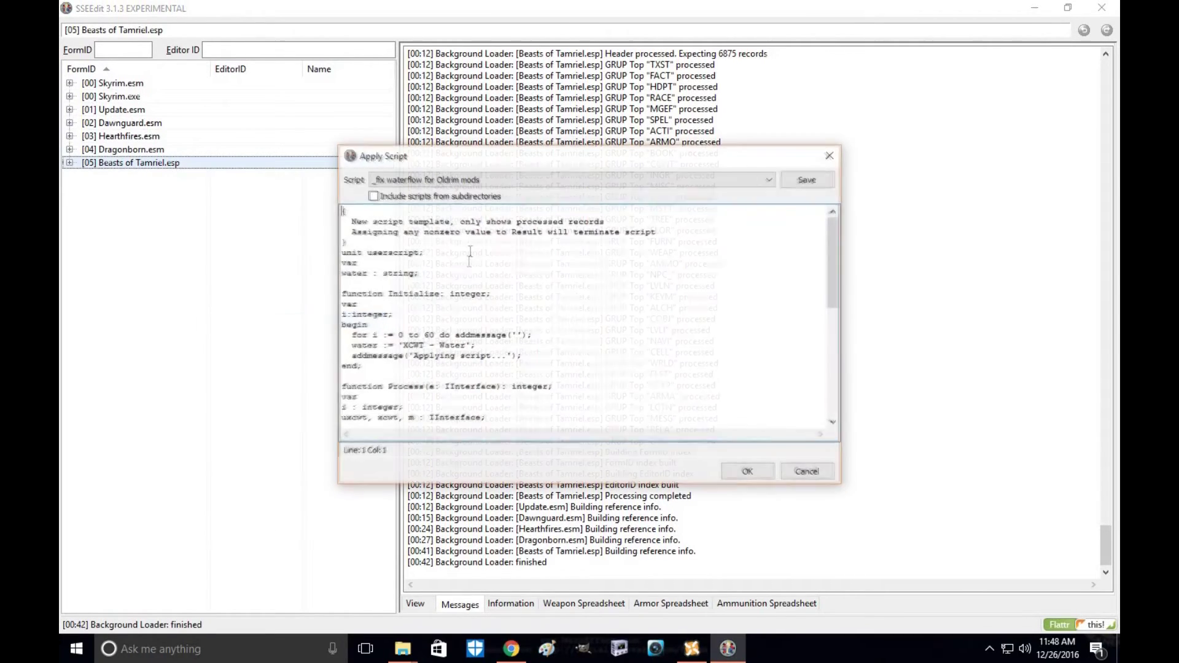
{"action": "left_click", "coordinate": [762, 179]}
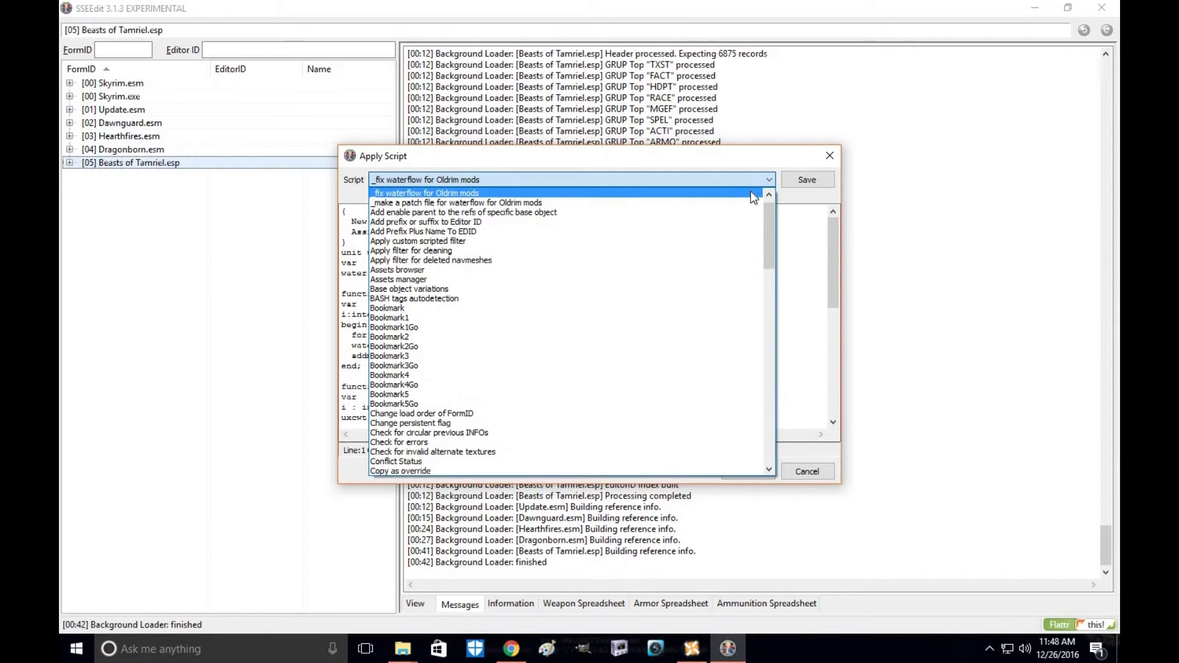
{"action": "left_click", "coordinate": [750, 192]}
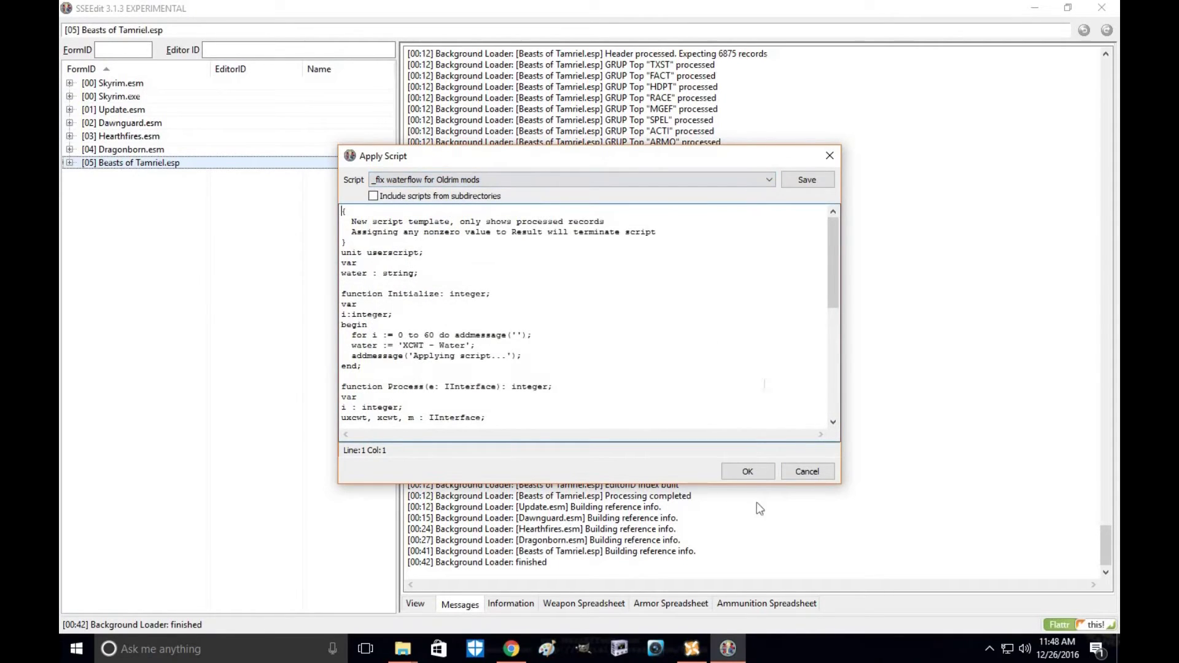
{"action": "left_click", "coordinate": [762, 473]}
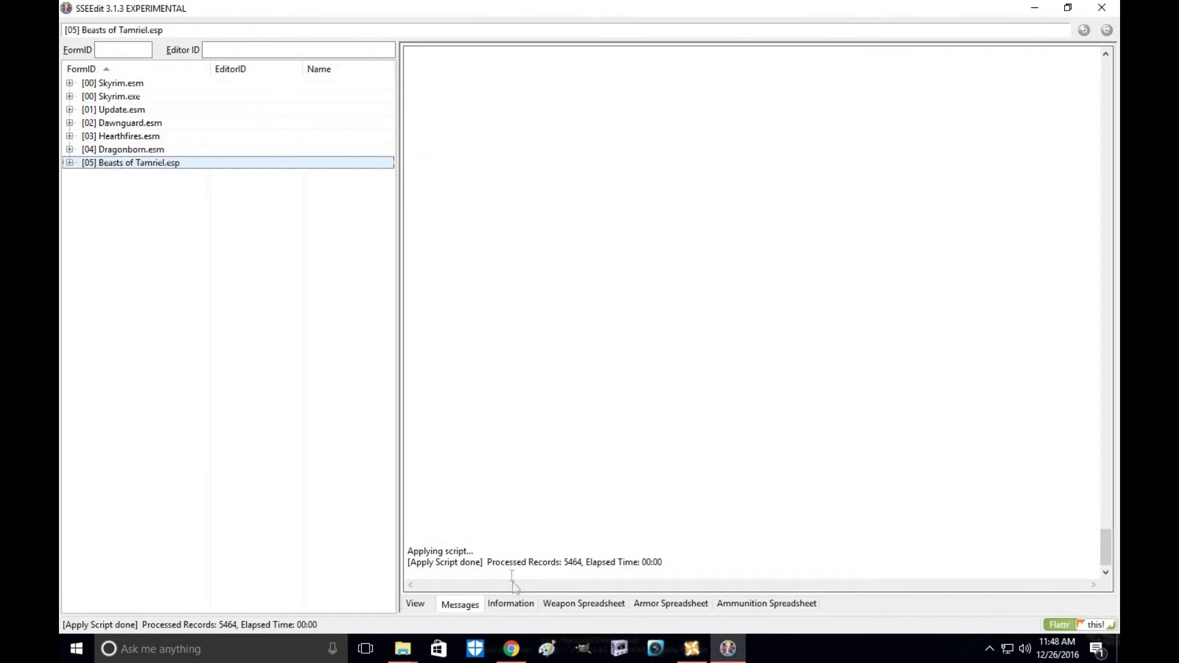
Apply a filter with WATR - Water ticked in both the base record signature and record signature lists.
{"action": "right_click", "coordinate": [225, 168]}
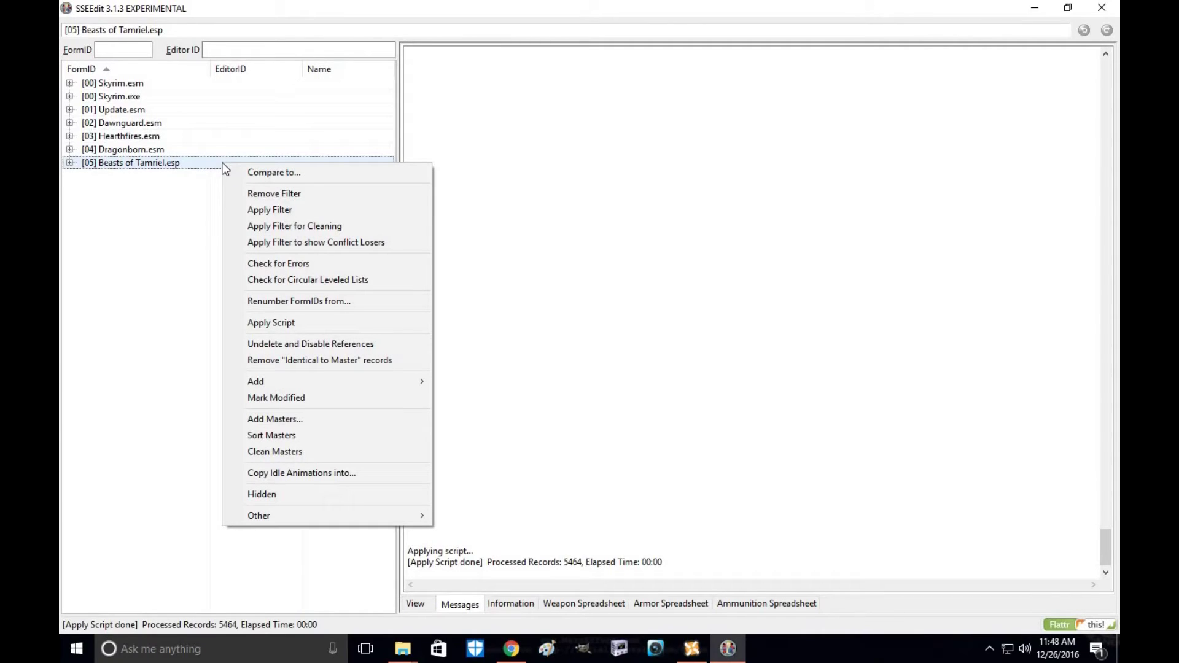
{"action": "left_click", "coordinate": [272, 215]}
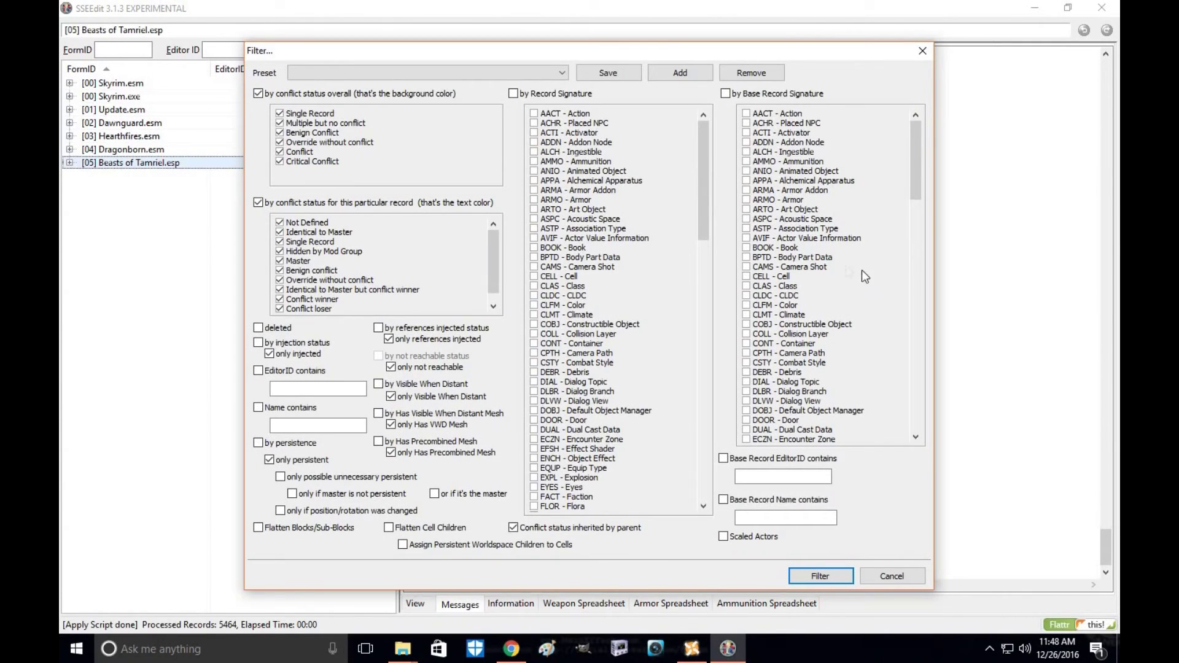
{"action": "scroll", "coordinate": [798, 227], "scroll_direction": "down", "scroll_amount": 15}
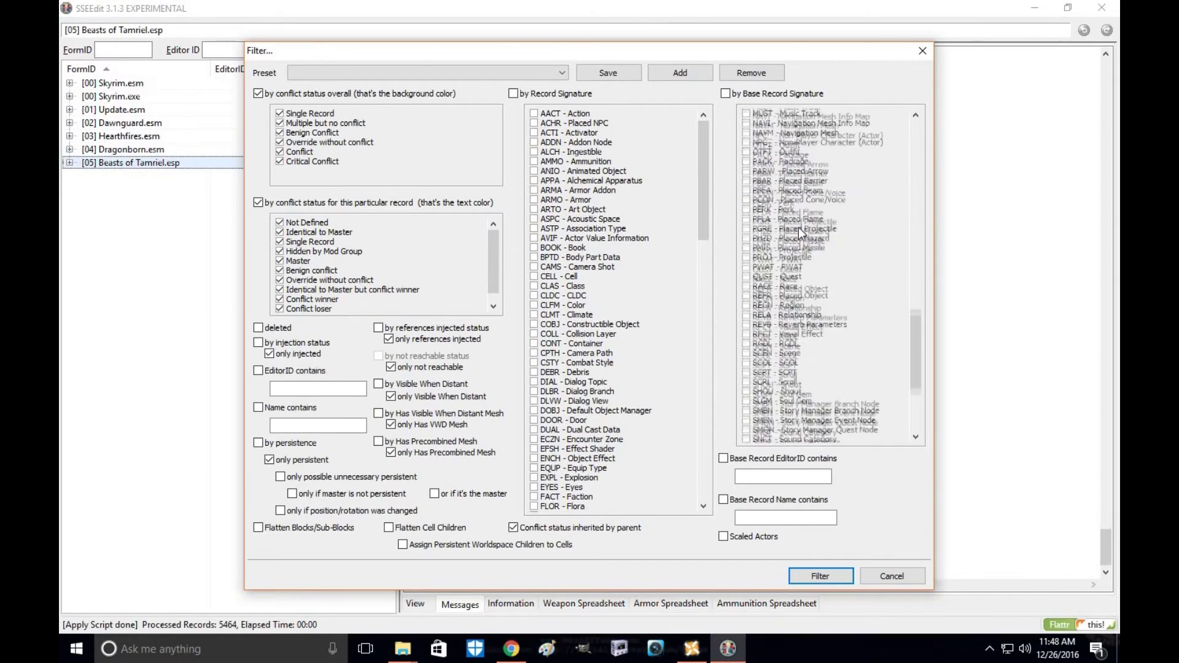
{"action": "scroll", "coordinate": [799, 228], "scroll_direction": "down", "scroll_amount": 6}
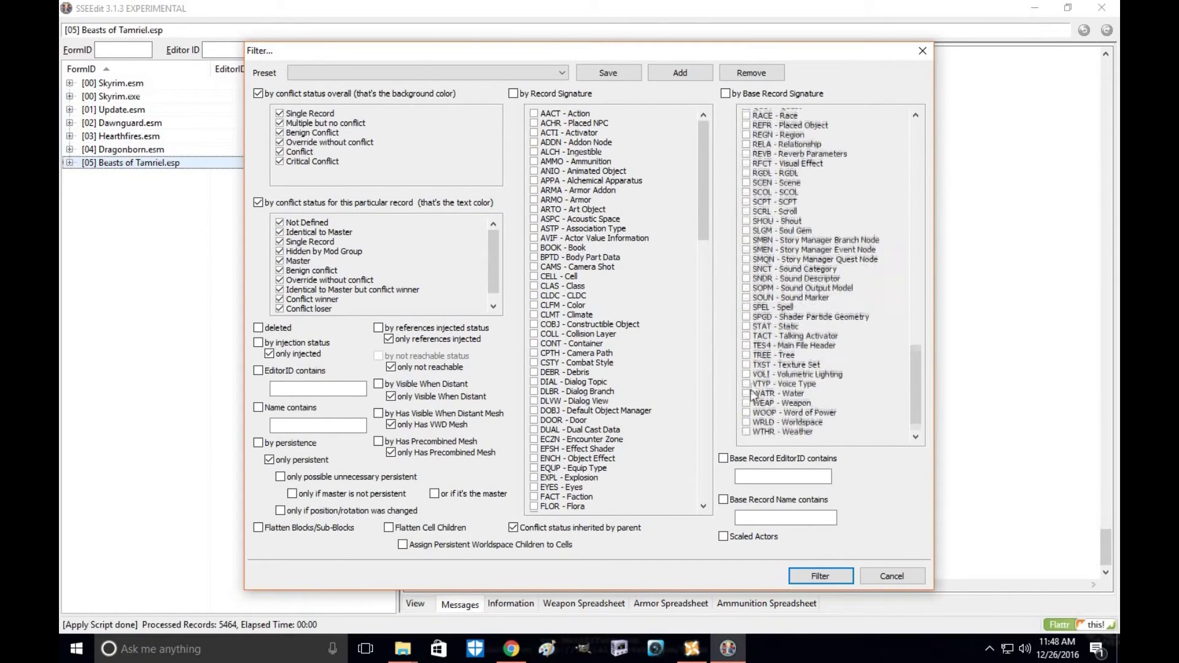
{"action": "scroll", "coordinate": [752, 394], "scroll_direction": "up", "scroll_amount": 1}
{"action": "left_click", "coordinate": [746, 421]}
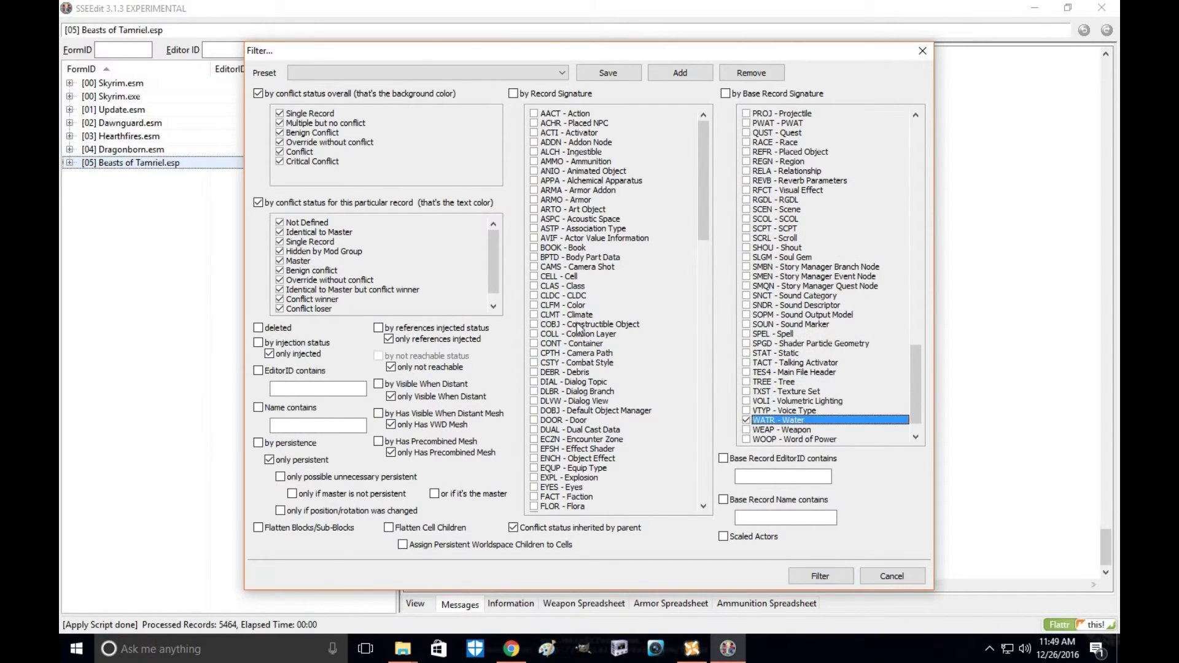
{"action": "scroll", "coordinate": [577, 466], "scroll_direction": "down", "scroll_amount": 20}
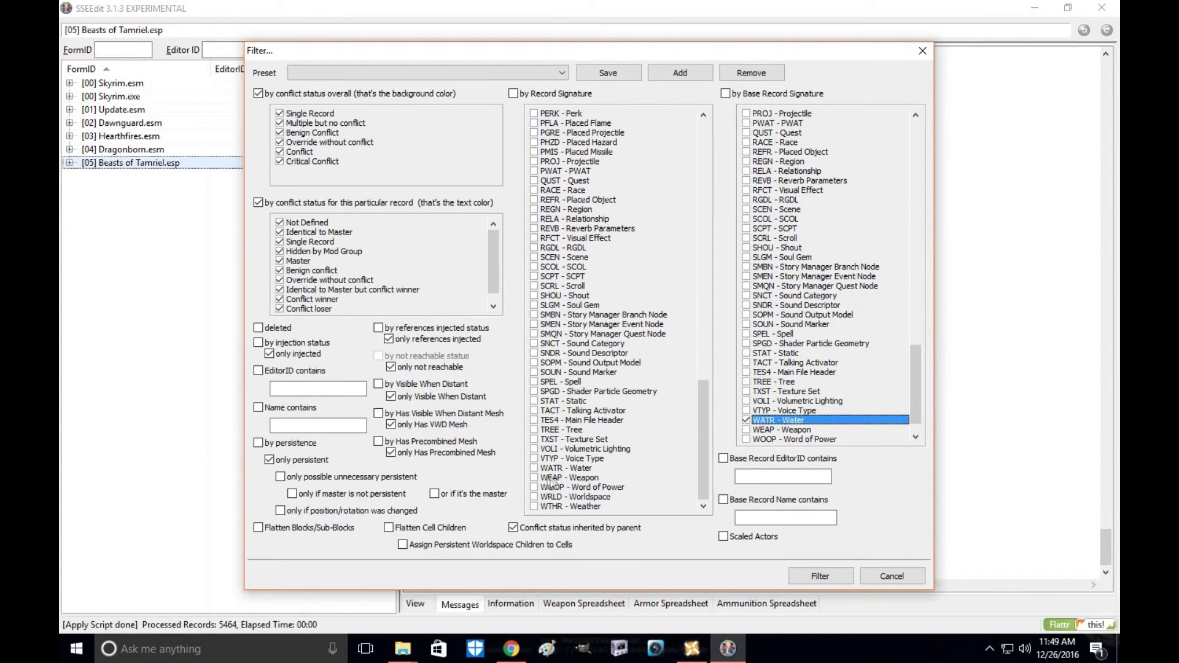
{"action": "left_click", "coordinate": [534, 468]}
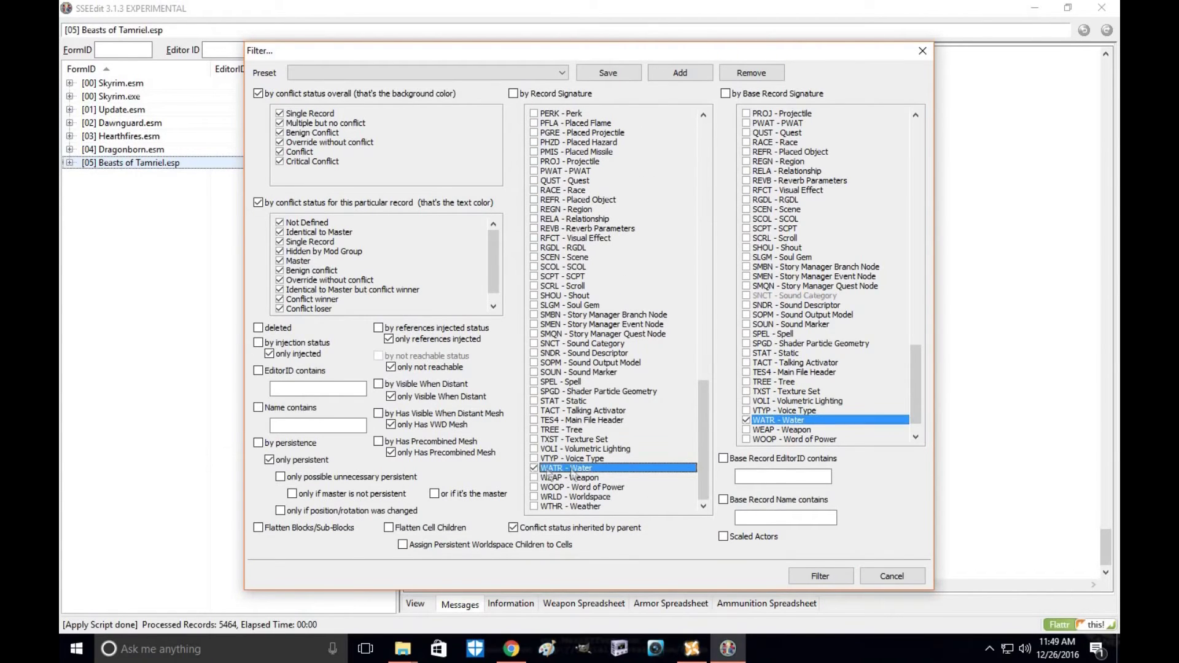
{"action": "left_click", "coordinate": [820, 576]}
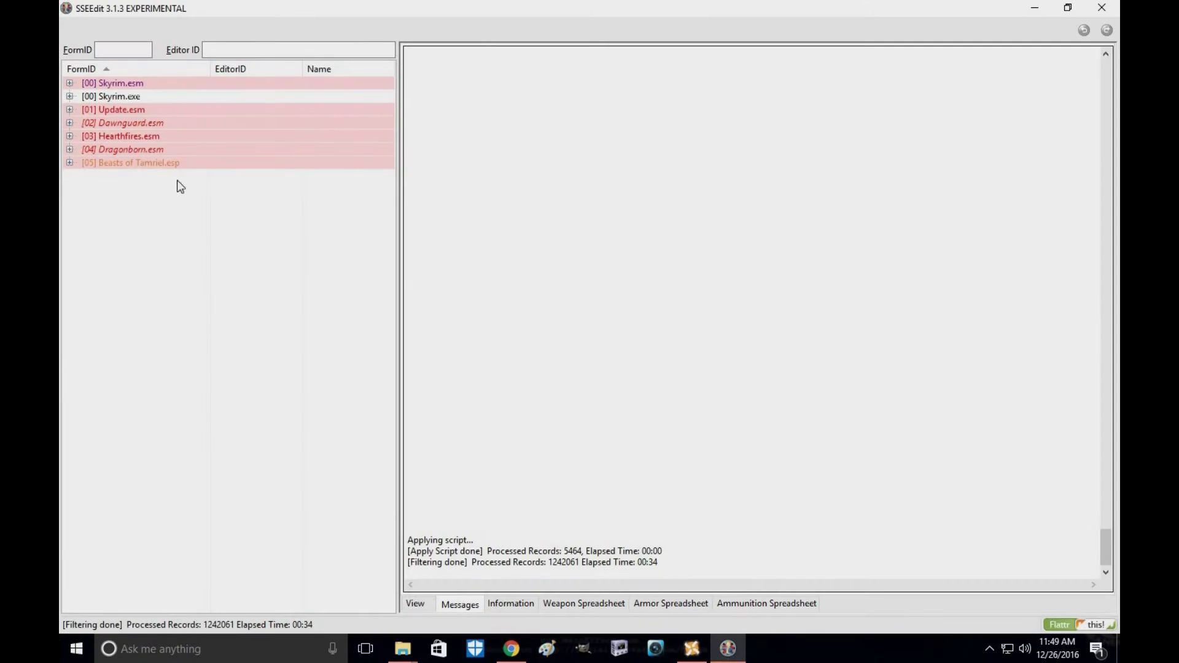
Inspect cell record 0000195C in Beasts of Tamriel.esp under Worldspace, Tamriel, Block -2, 1, Sub-Block -5, 4.
{"action": "left_click", "coordinate": [70, 163]}
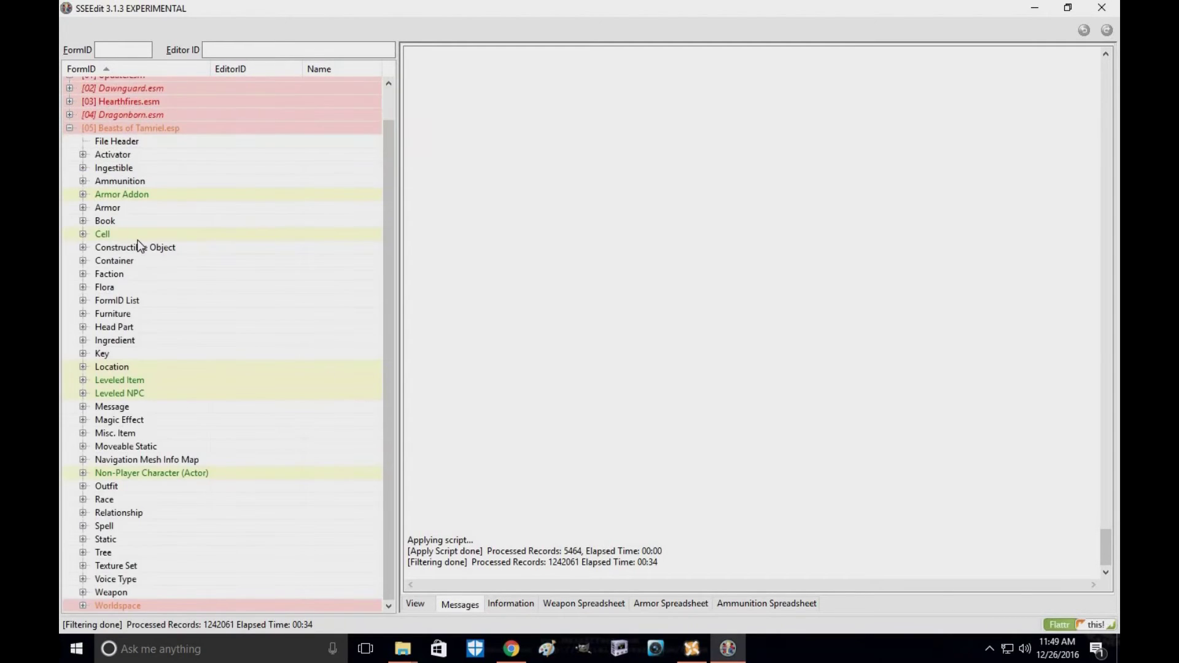
{"action": "left_click", "coordinate": [84, 606]}
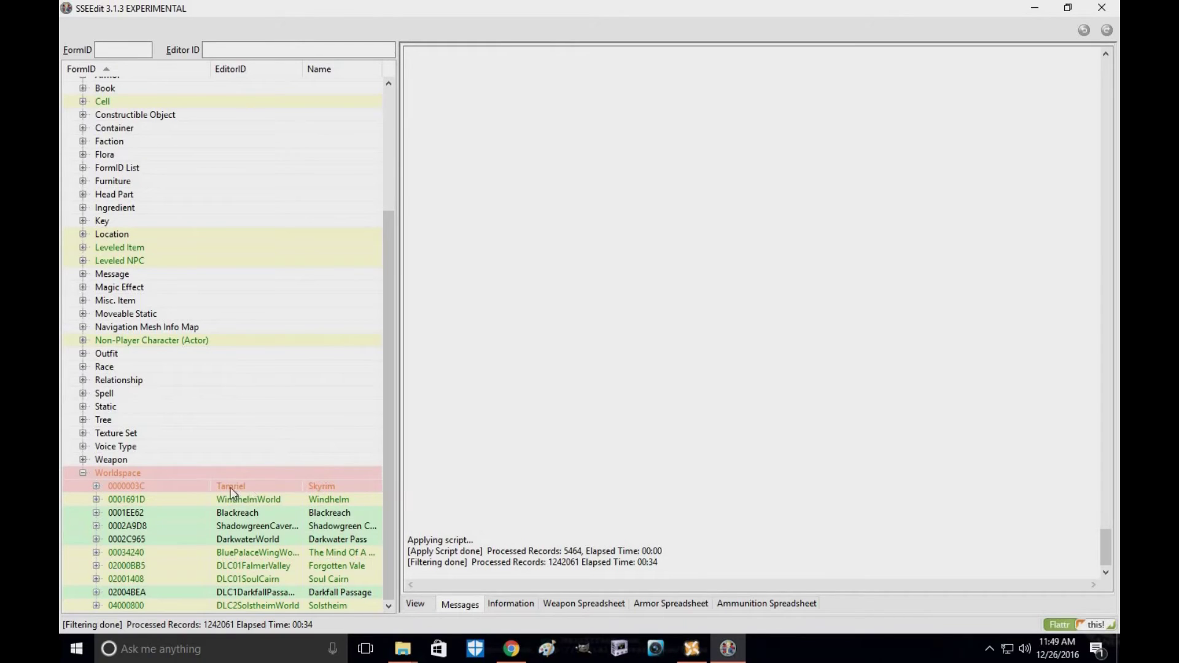
{"action": "left_click", "coordinate": [96, 486]}
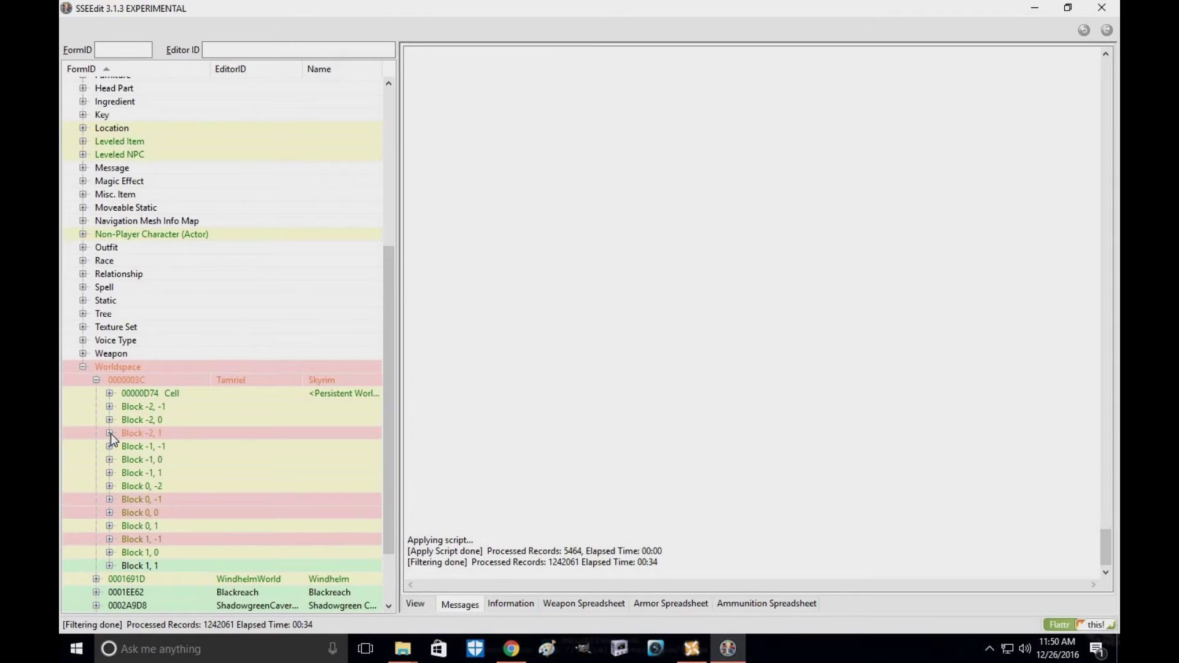
{"action": "left_click", "coordinate": [110, 433]}
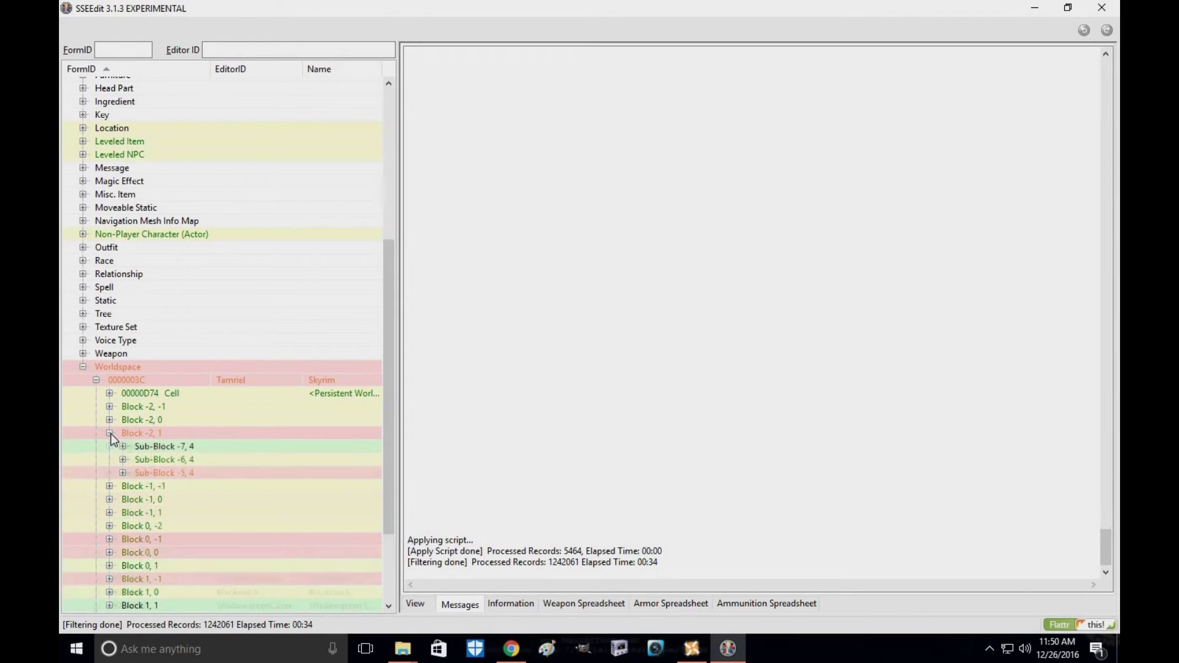
{"action": "left_click", "coordinate": [123, 473]}
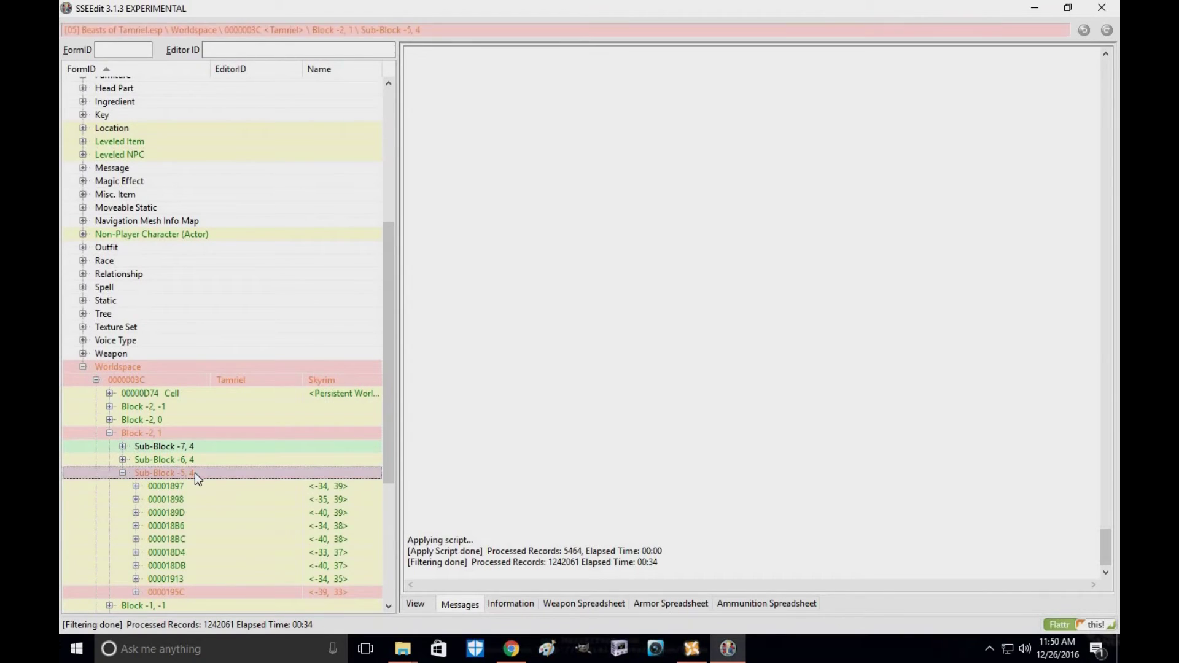
{"action": "scroll", "coordinate": [186, 527], "scroll_direction": "down", "scroll_amount": 1}
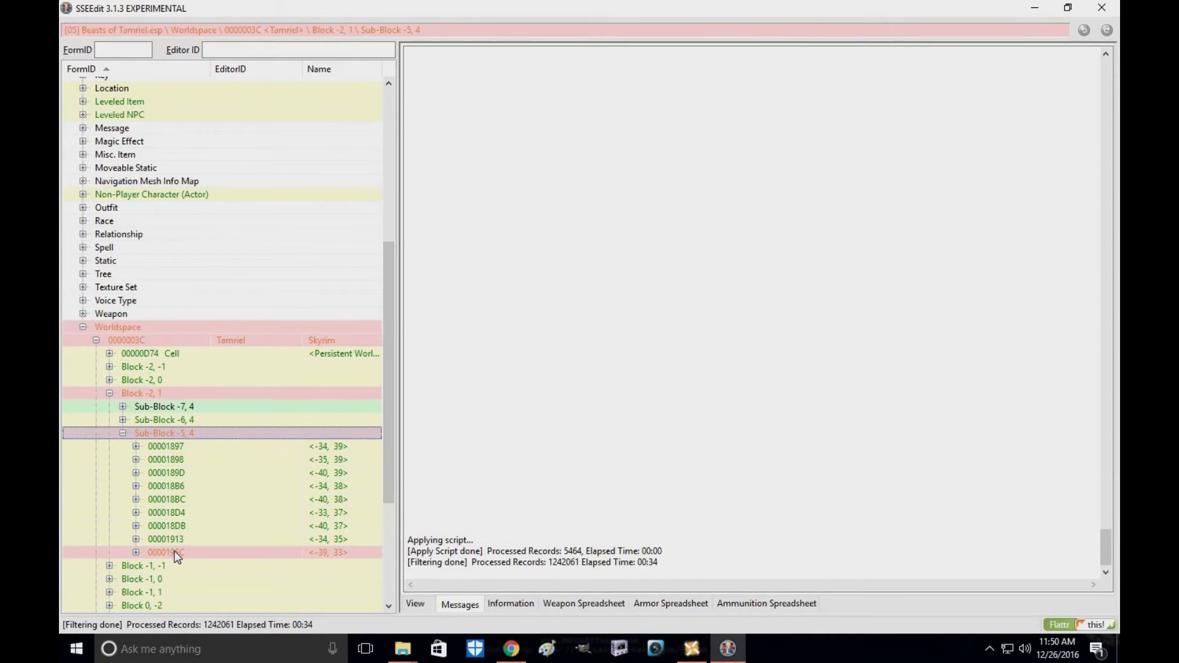
{"action": "left_click", "coordinate": [166, 553]}
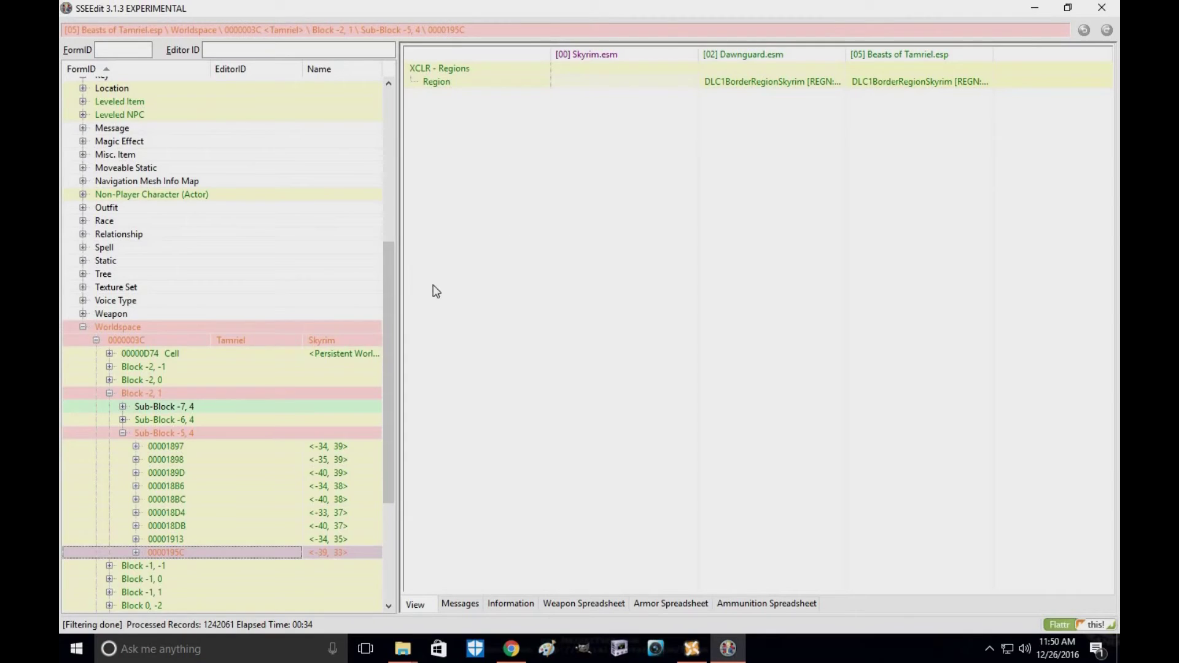
Inspect the water entries of the Riverwood04 cell 00009731 under Tamriel, Block 0, -1, Sub-Block 0, -2.
{"action": "scroll", "coordinate": [298, 363], "scroll_direction": "down", "scroll_amount": 4}
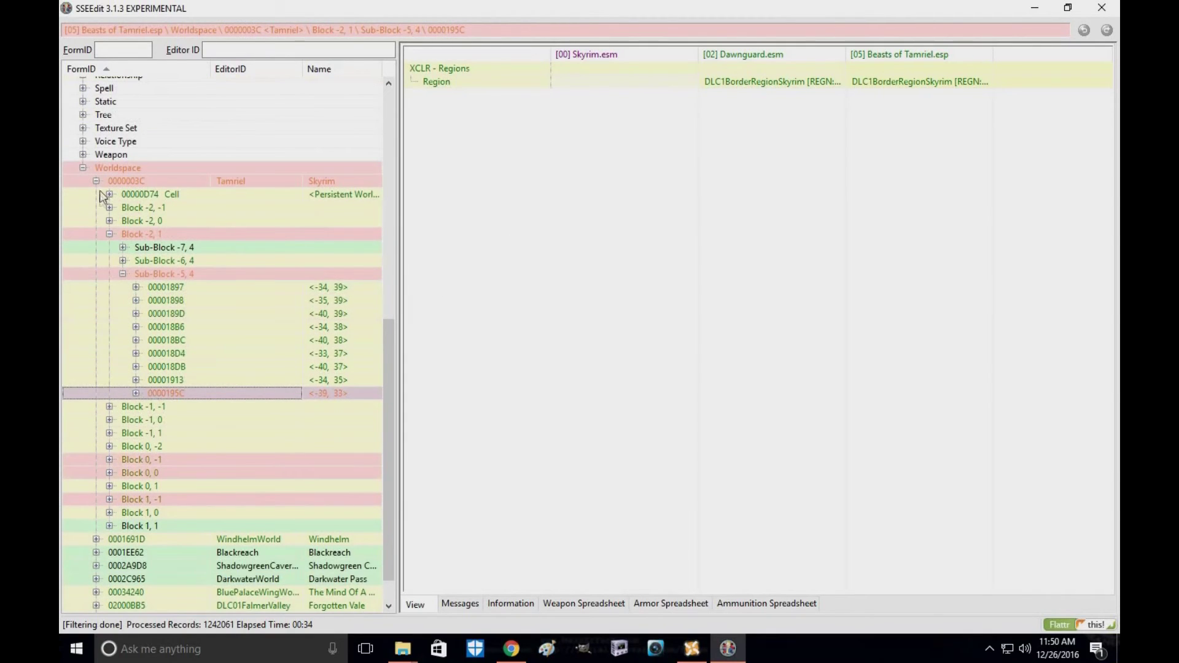
{"action": "left_click", "coordinate": [97, 182]}
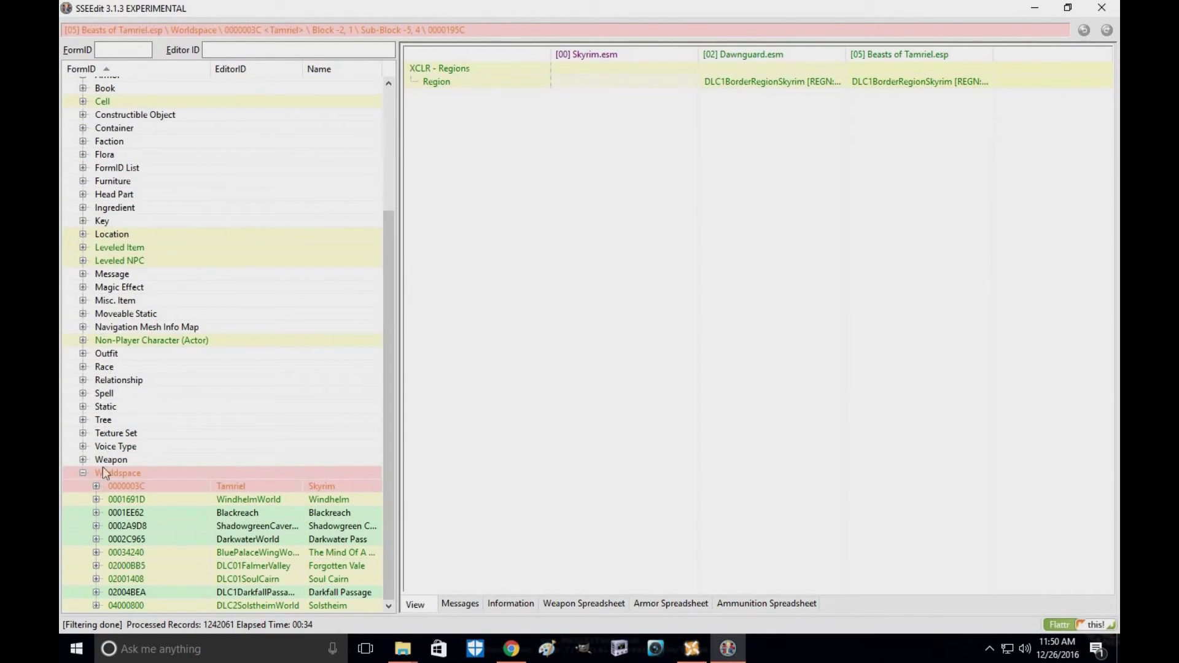
{"action": "left_click", "coordinate": [96, 486]}
{"action": "scroll", "coordinate": [109, 459], "scroll_direction": "down", "scroll_amount": 2}
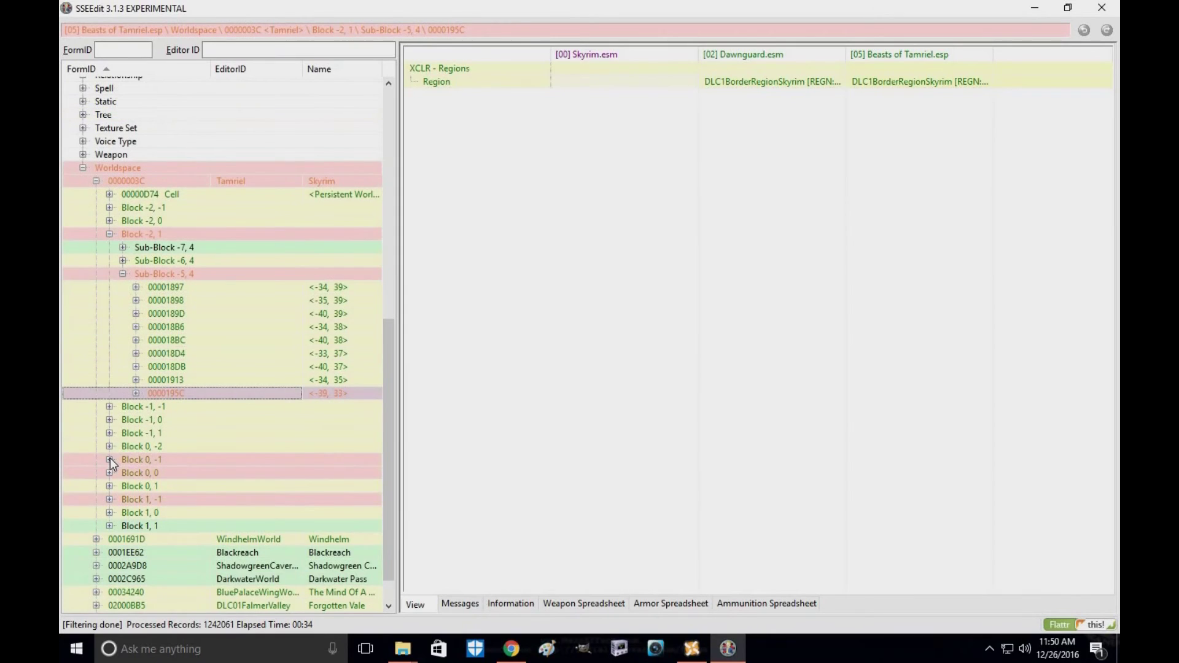
{"action": "left_click", "coordinate": [109, 459]}
{"action": "scroll", "coordinate": [140, 430], "scroll_direction": "down", "scroll_amount": 2}
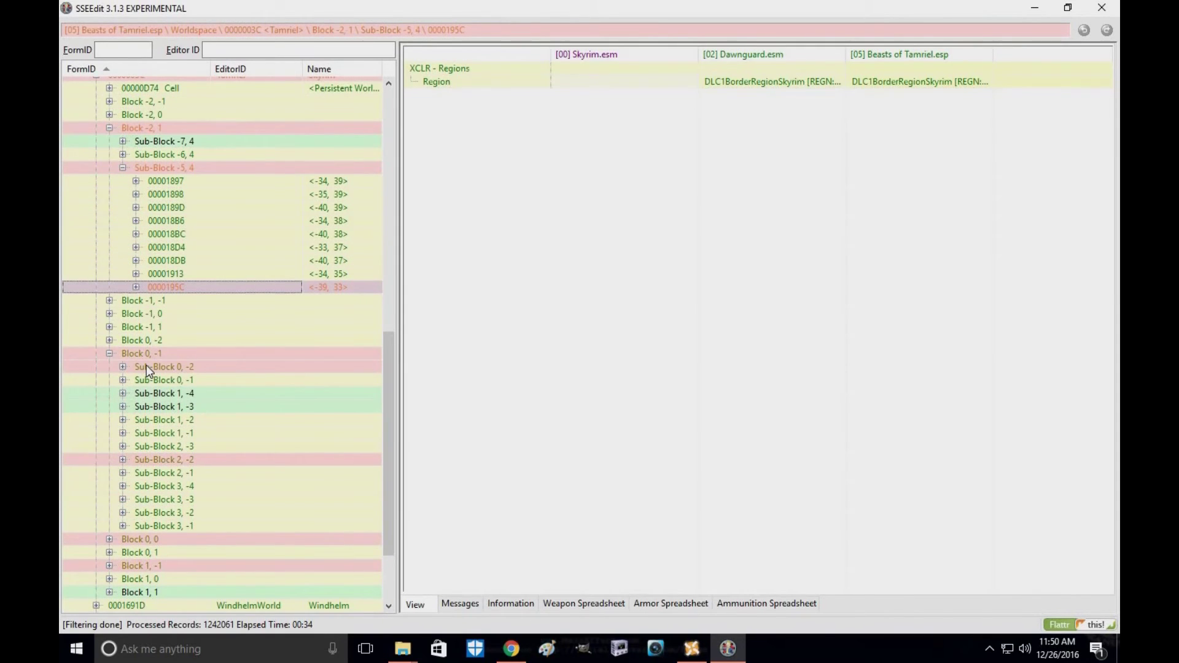
{"action": "left_click", "coordinate": [146, 367]}
{"action": "left_click", "coordinate": [123, 366]}
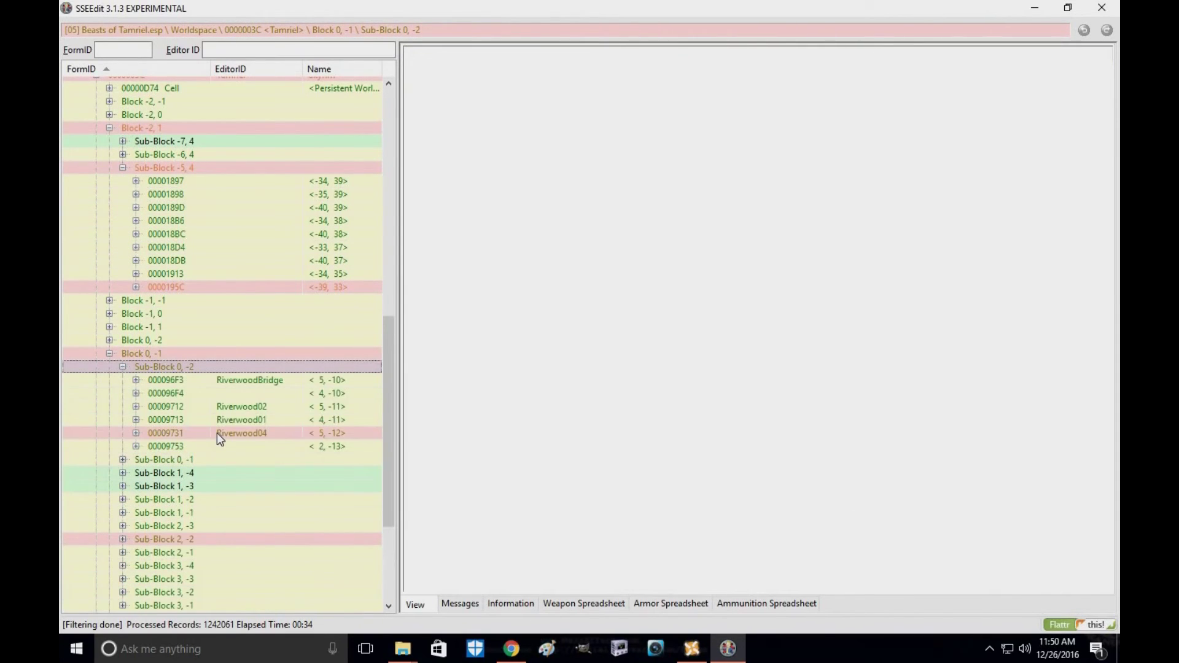
{"action": "left_click", "coordinate": [216, 433]}
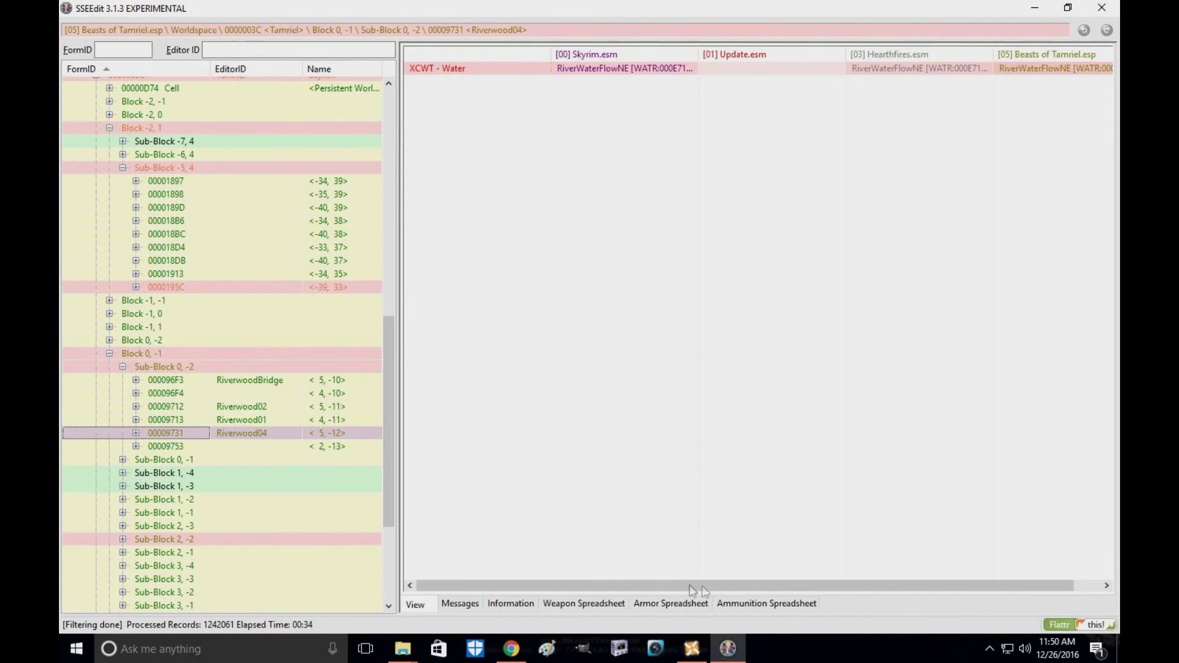
{"action": "left_click_drag", "start_coordinate": [692, 590], "coordinate": [776, 580]}
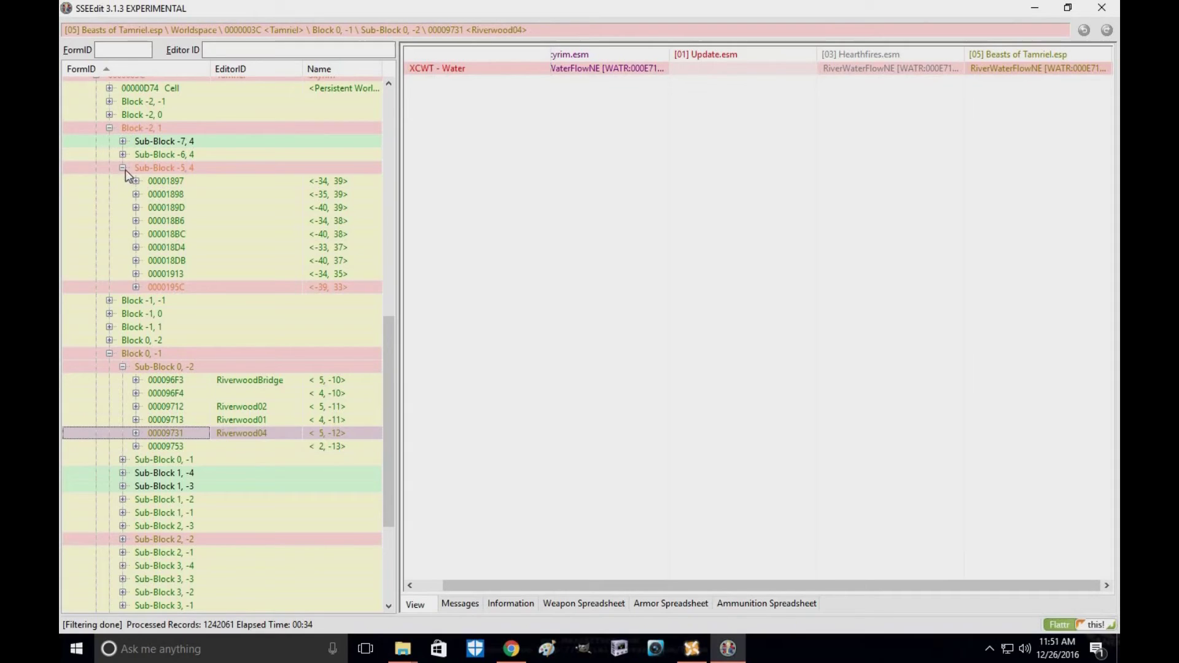
Review cell 0000195C in Sub-Block -5, 4 again and collapse Block -2, 1.
{"action": "left_click", "coordinate": [136, 287]}
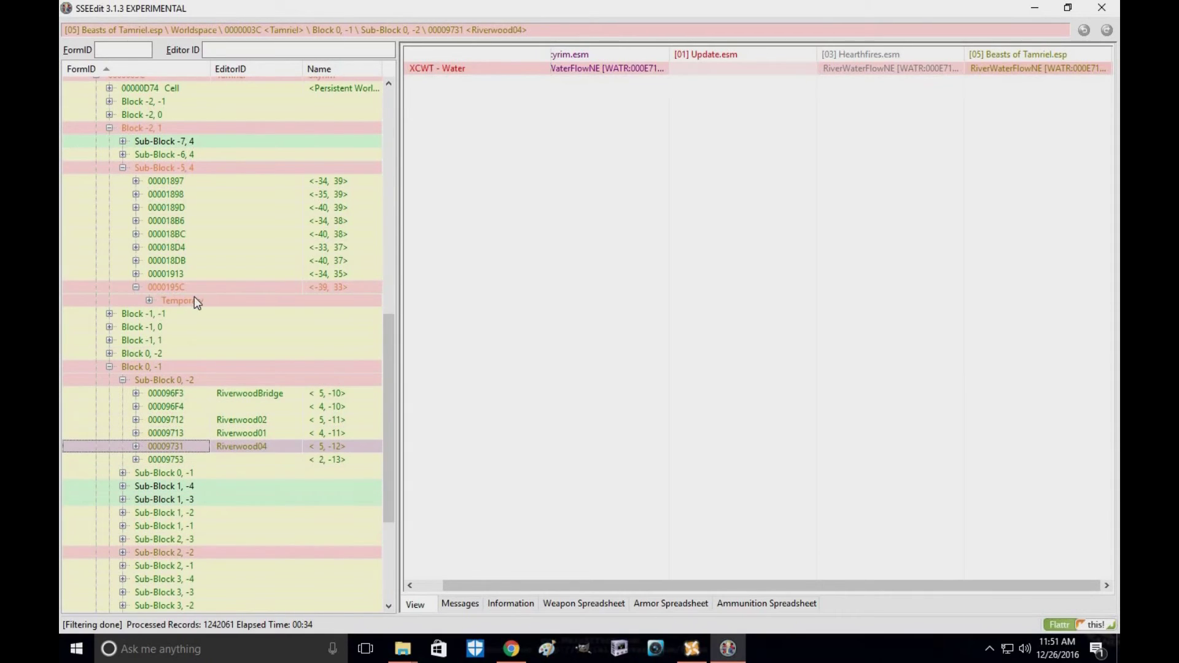
{"action": "left_click", "coordinate": [194, 296]}
{"action": "left_click", "coordinate": [135, 285]}
{"action": "left_click", "coordinate": [135, 287]}
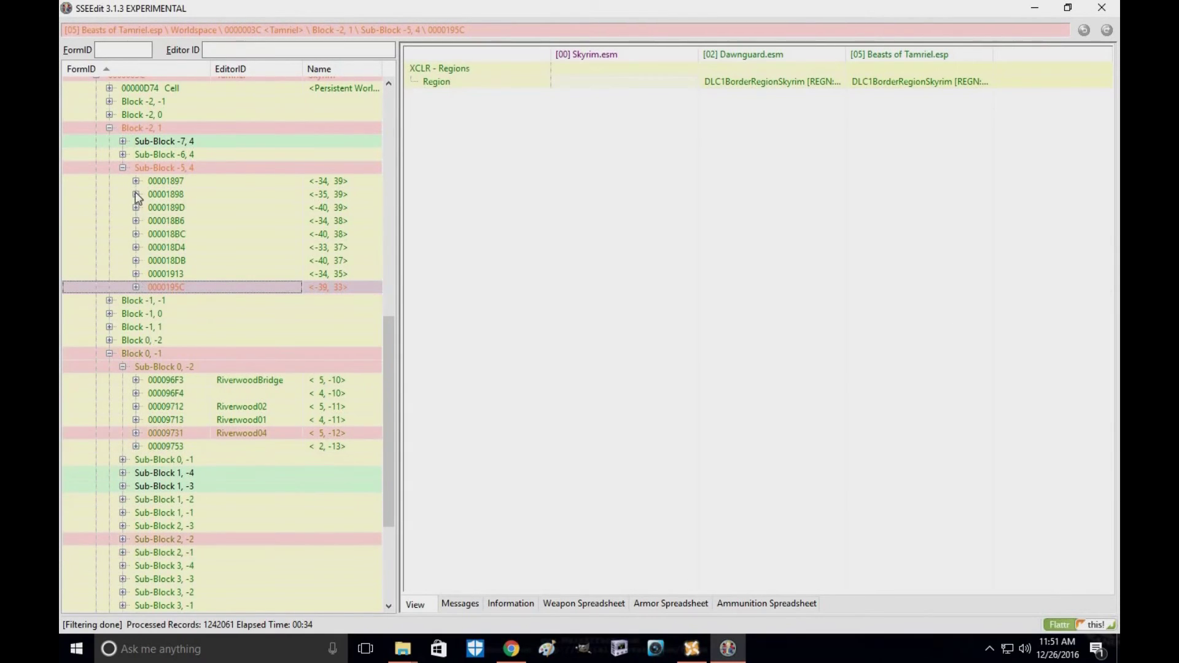
{"action": "left_click", "coordinate": [124, 166]}
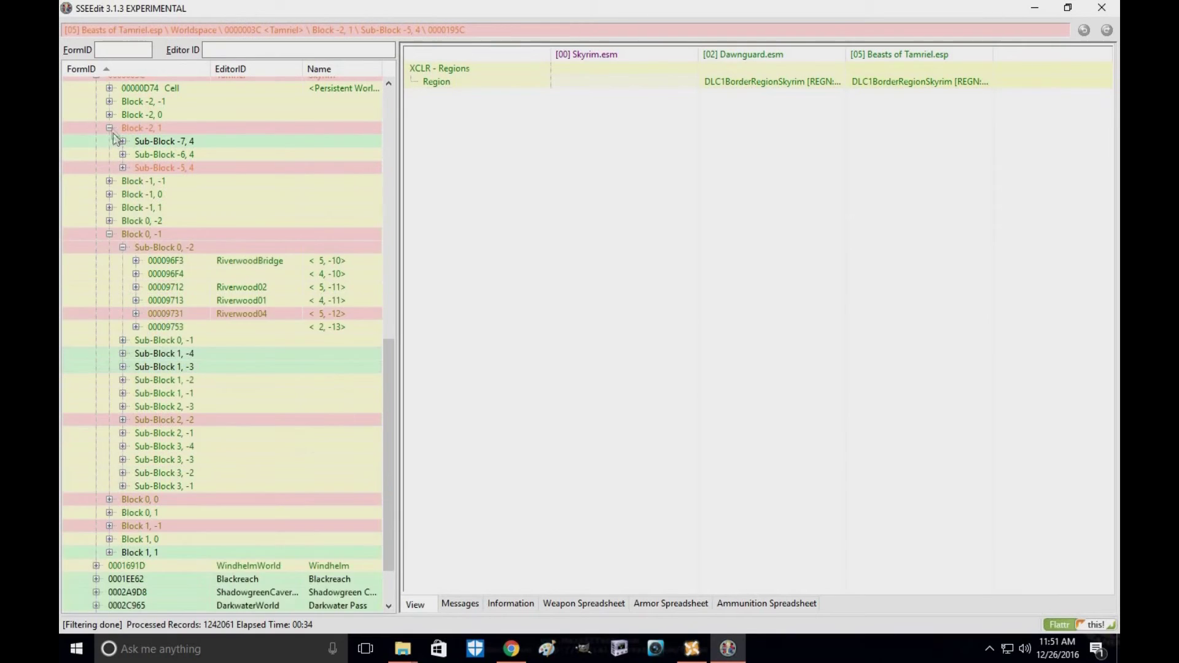
{"action": "left_click", "coordinate": [110, 127]}
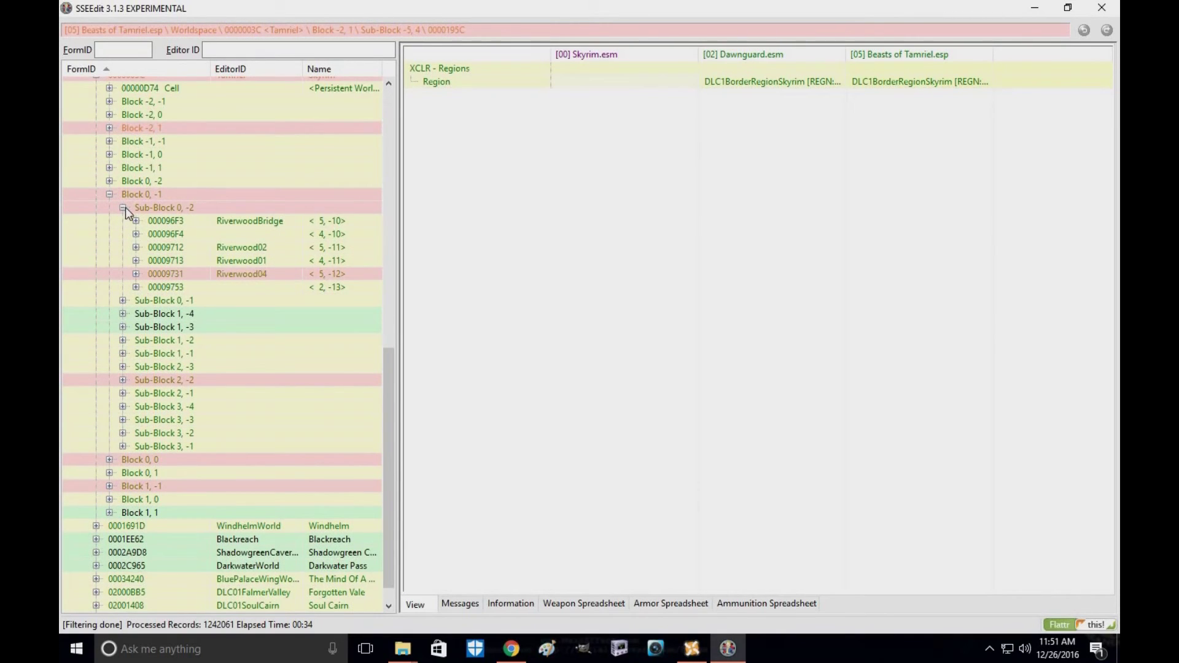
Recheck the Riverwood04 cell record and collapse Block 0, -1.
{"action": "left_click", "coordinate": [122, 208]}
{"action": "left_click", "coordinate": [123, 260]}
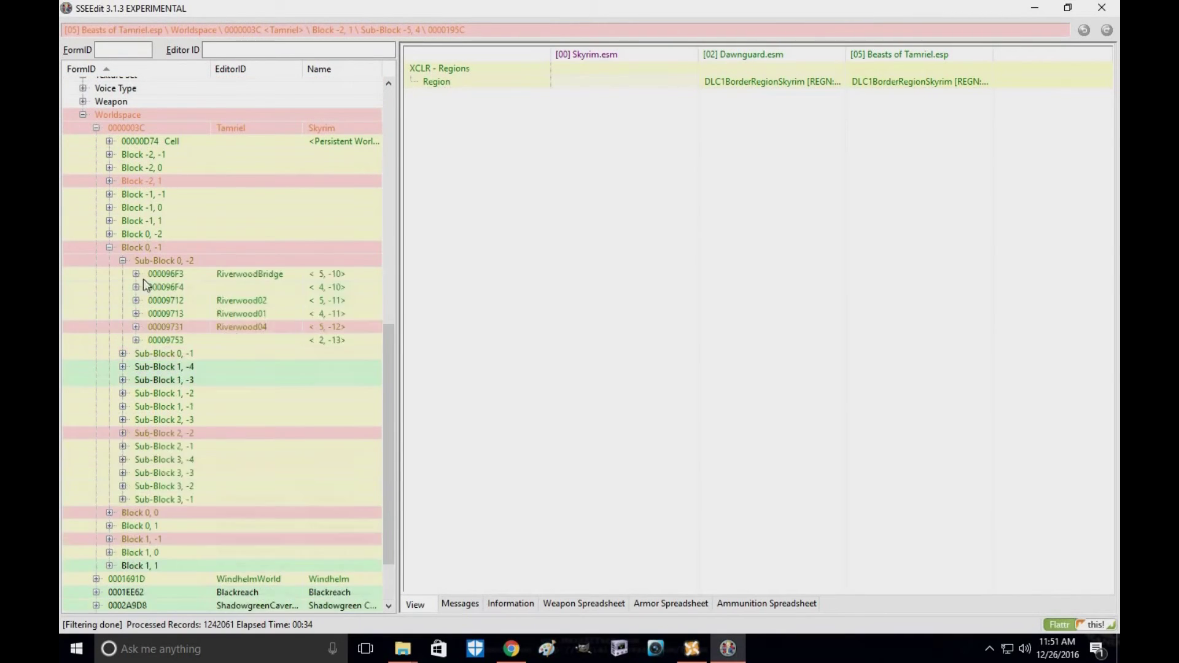
{"action": "left_click", "coordinate": [235, 328]}
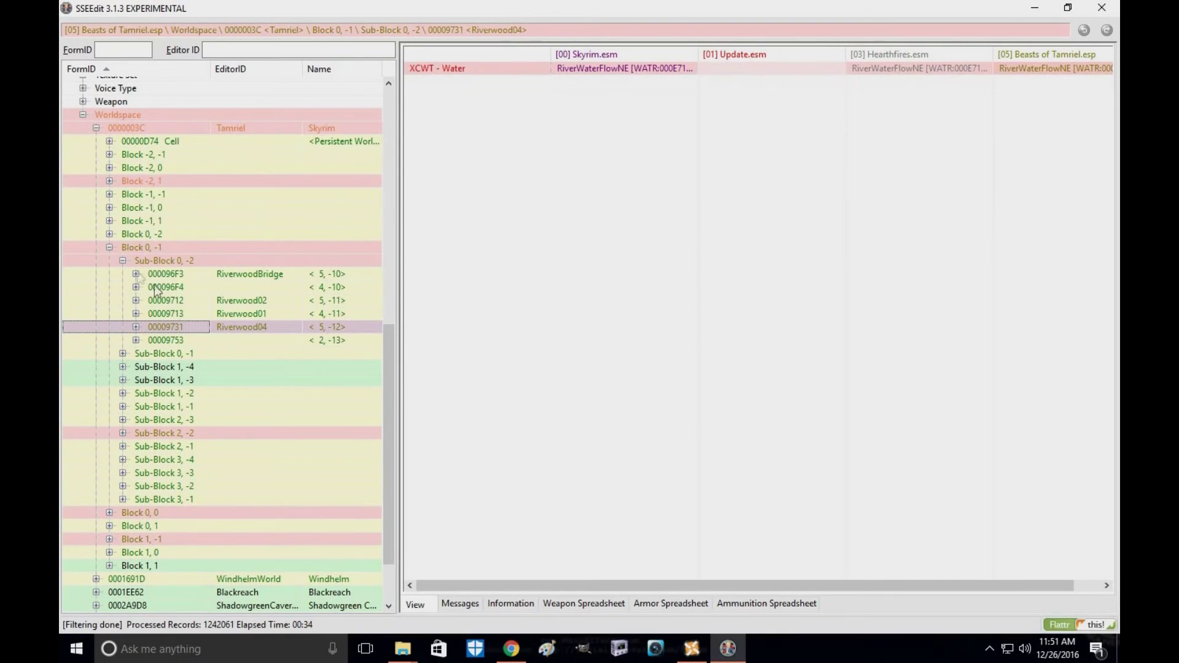
{"action": "left_click", "coordinate": [109, 248]}
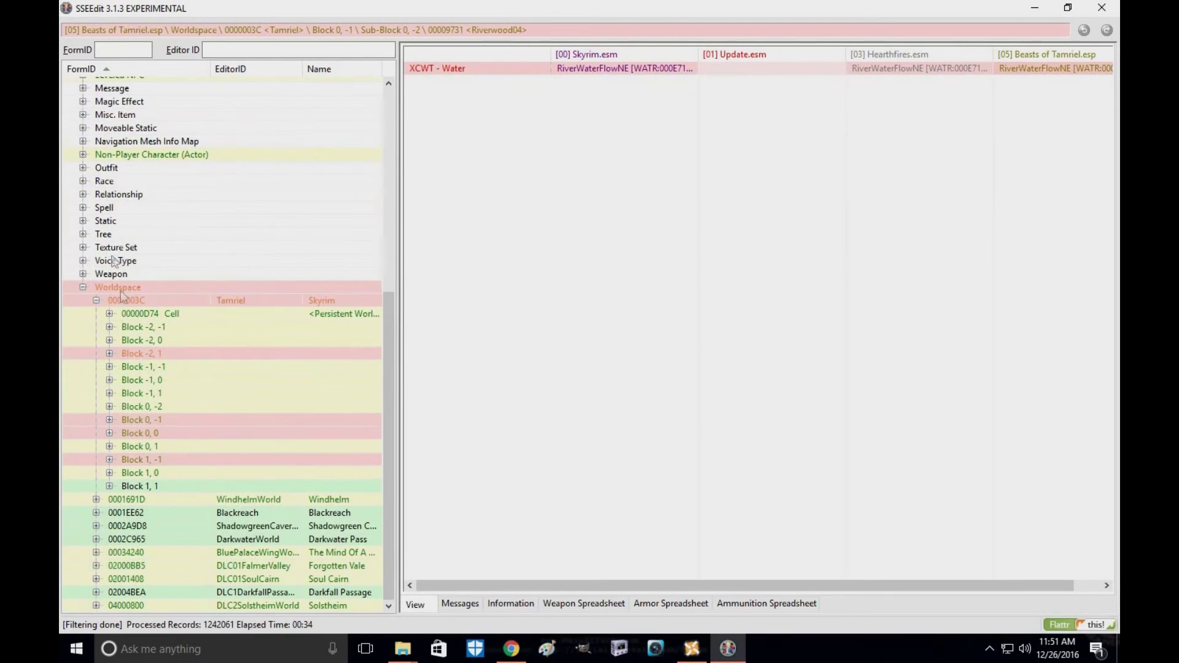
Inspect the POITundra05 cell 000091A3 under Block 0, 0, Sub-Block 0, 0, and collapse the block.
{"action": "left_click", "coordinate": [110, 434]}
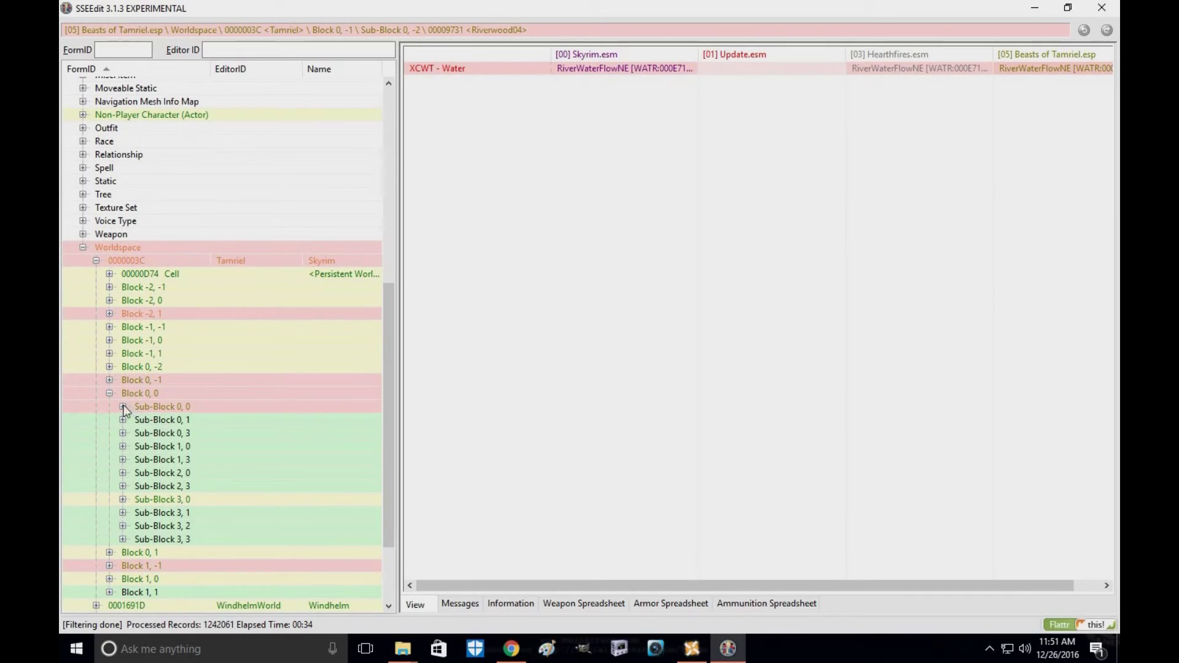
{"action": "left_click", "coordinate": [123, 406]}
{"action": "left_click", "coordinate": [192, 368]}
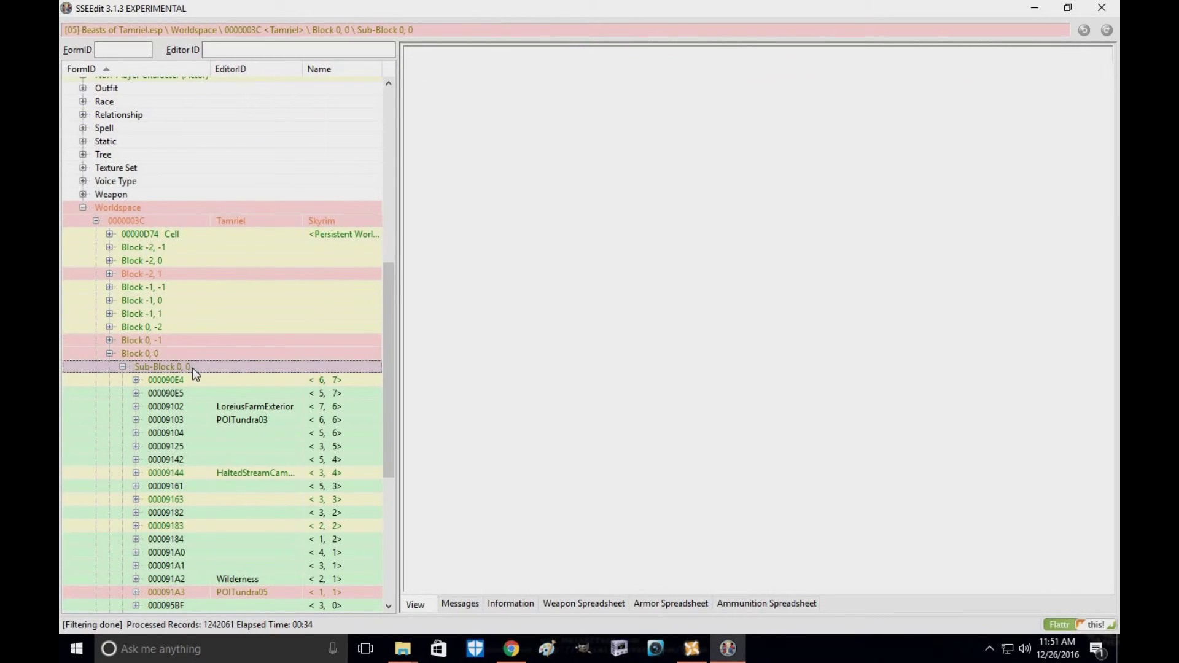
{"action": "scroll", "coordinate": [244, 533], "scroll_direction": "down", "scroll_amount": 1}
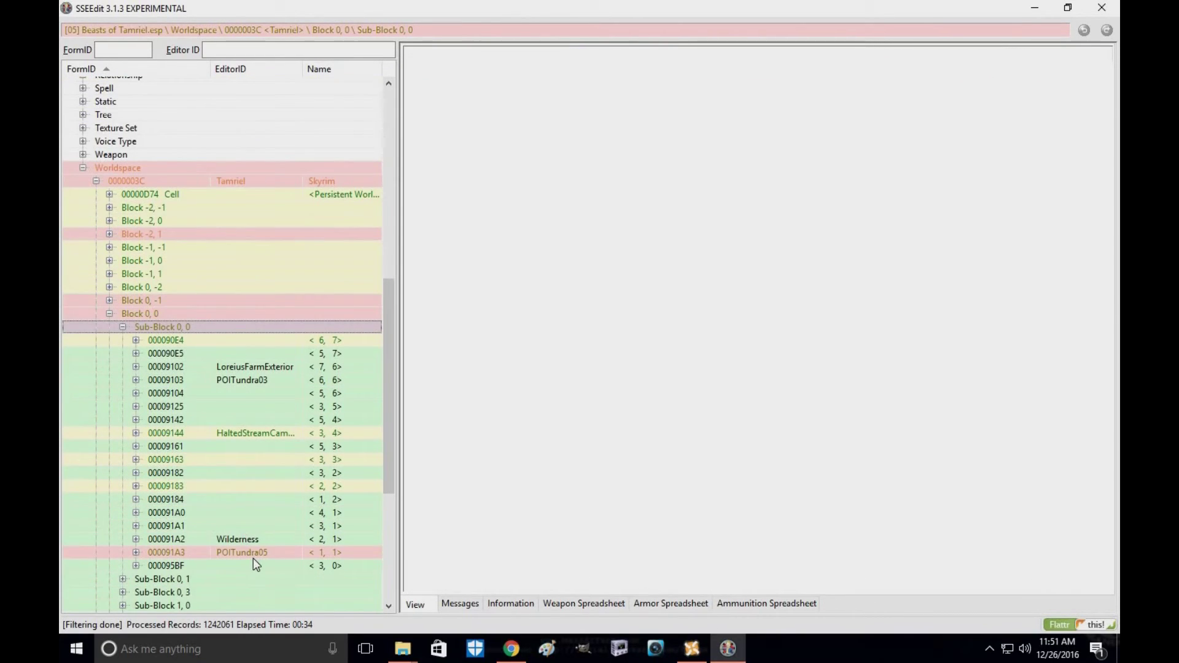
{"action": "left_click", "coordinate": [254, 556]}
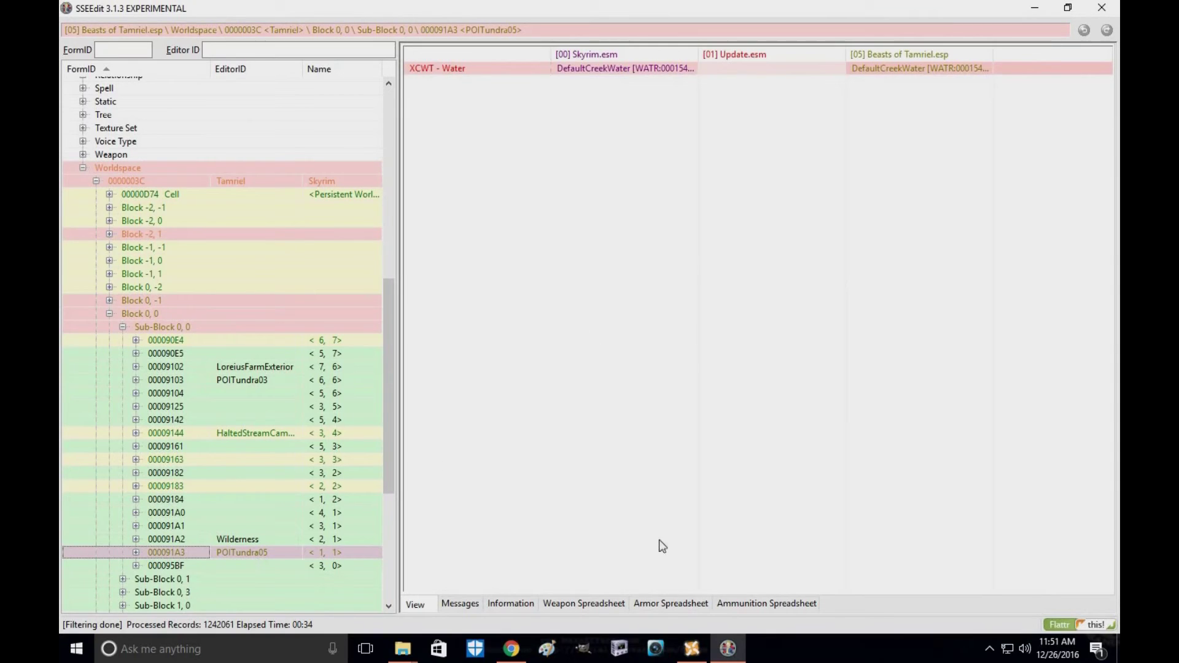
{"action": "scroll", "coordinate": [255, 400], "scroll_direction": "down", "scroll_amount": 2}
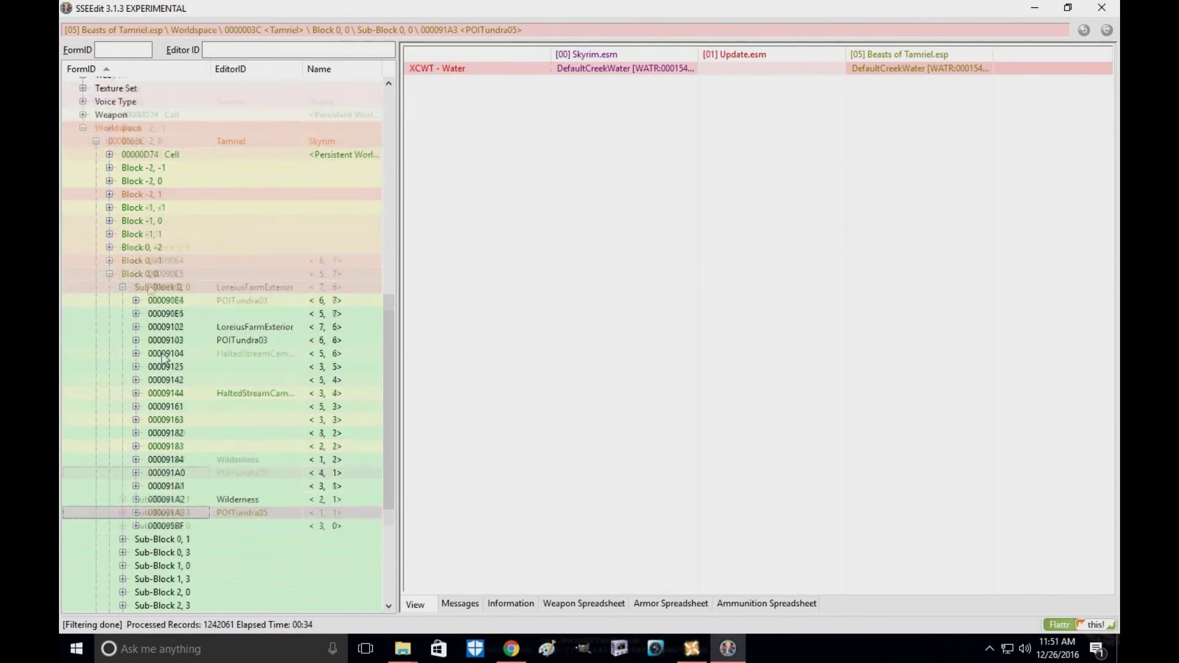
{"action": "left_click", "coordinate": [110, 234]}
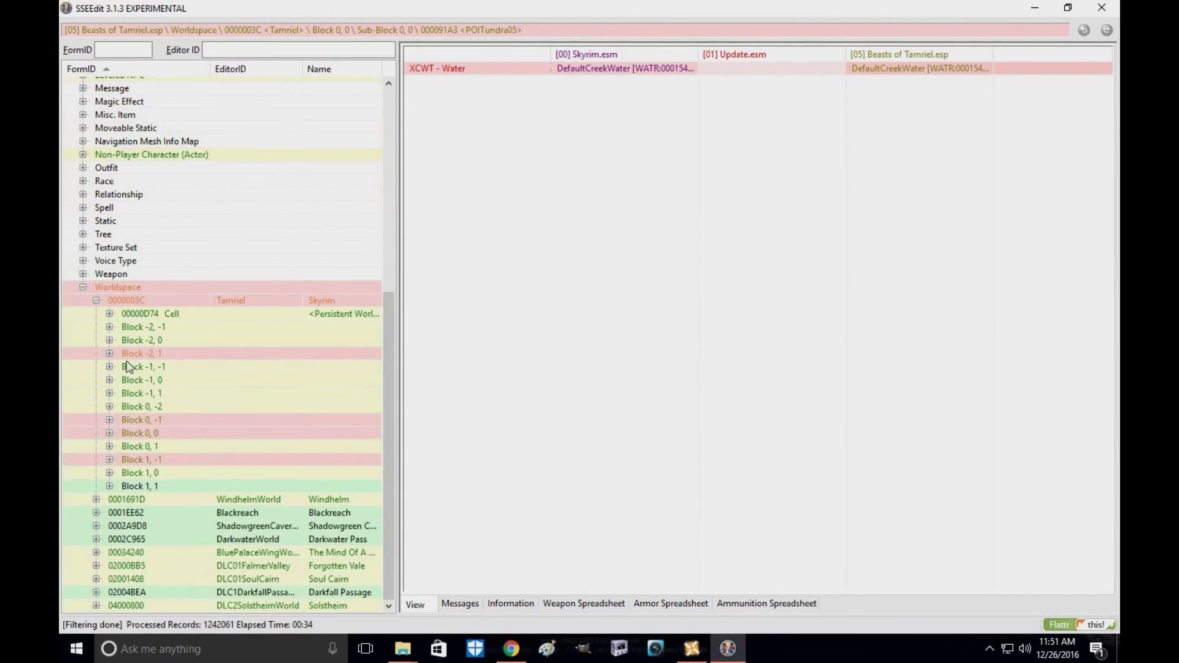
Copy the 10624.000000 water height from Update.esm into Beasts of Tamriel.esp for cell 0000BCFB in Block 1, -1, Sub-Block 4, -4.
{"action": "double_click", "coordinate": [126, 460]}
{"action": "scroll", "coordinate": [137, 456], "scroll_direction": "down", "scroll_amount": 1}
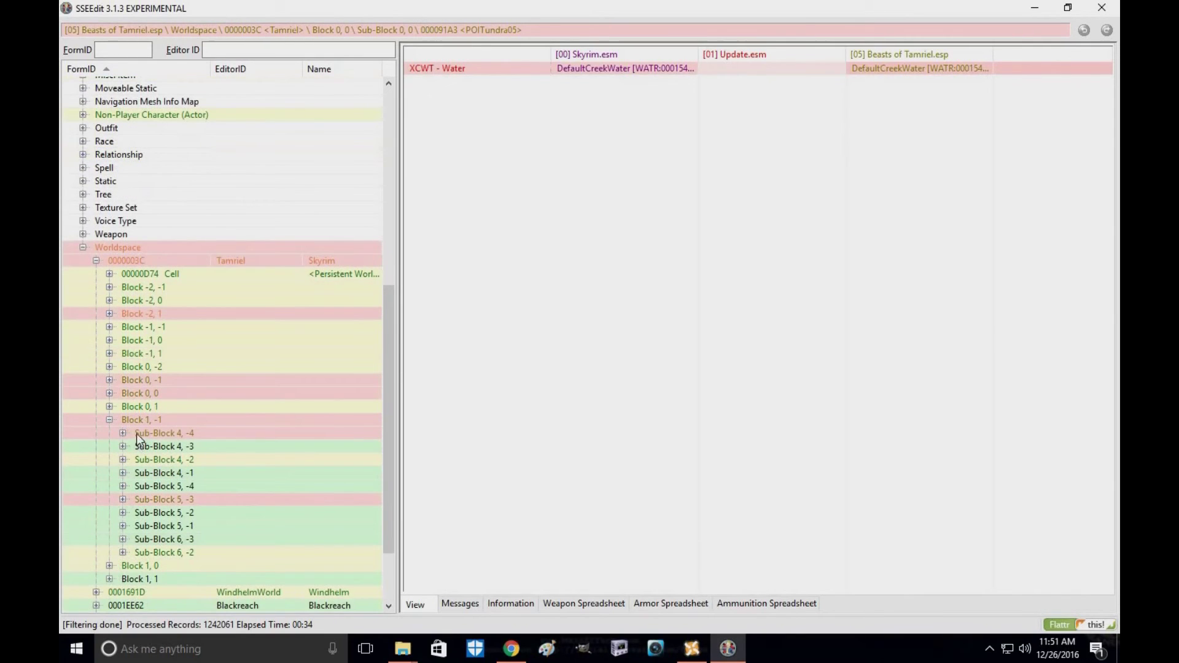
{"action": "left_click", "coordinate": [123, 433]}
{"action": "left_click", "coordinate": [188, 449]}
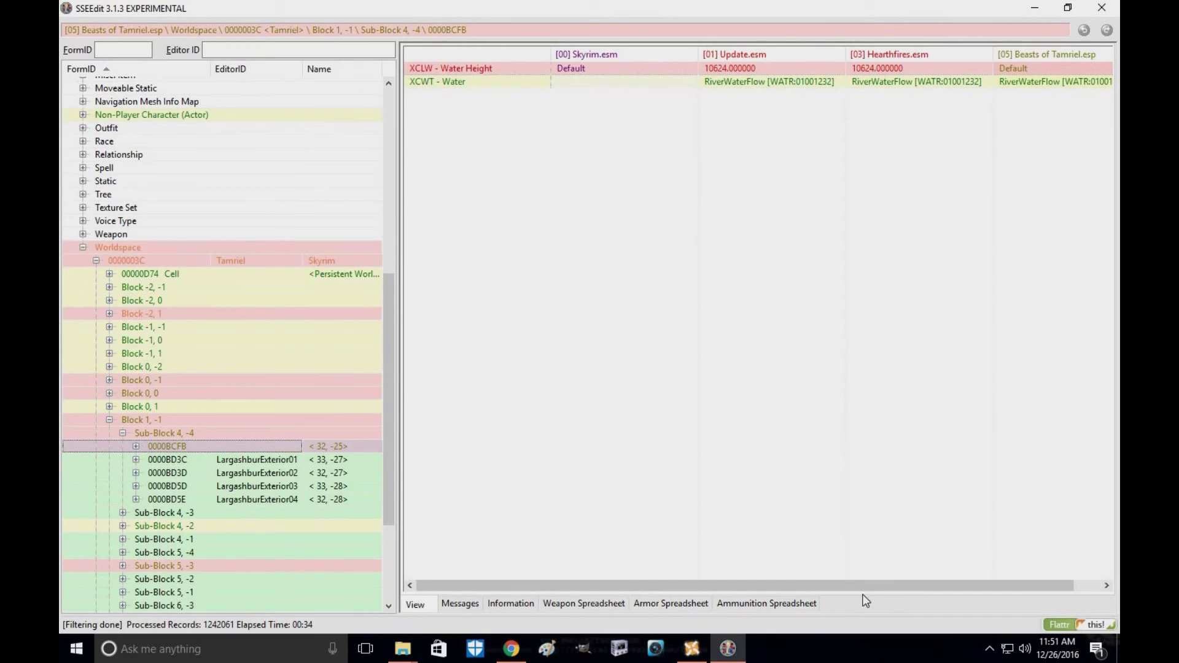
{"action": "left_click_drag", "start_coordinate": [866, 592], "coordinate": [893, 592]}
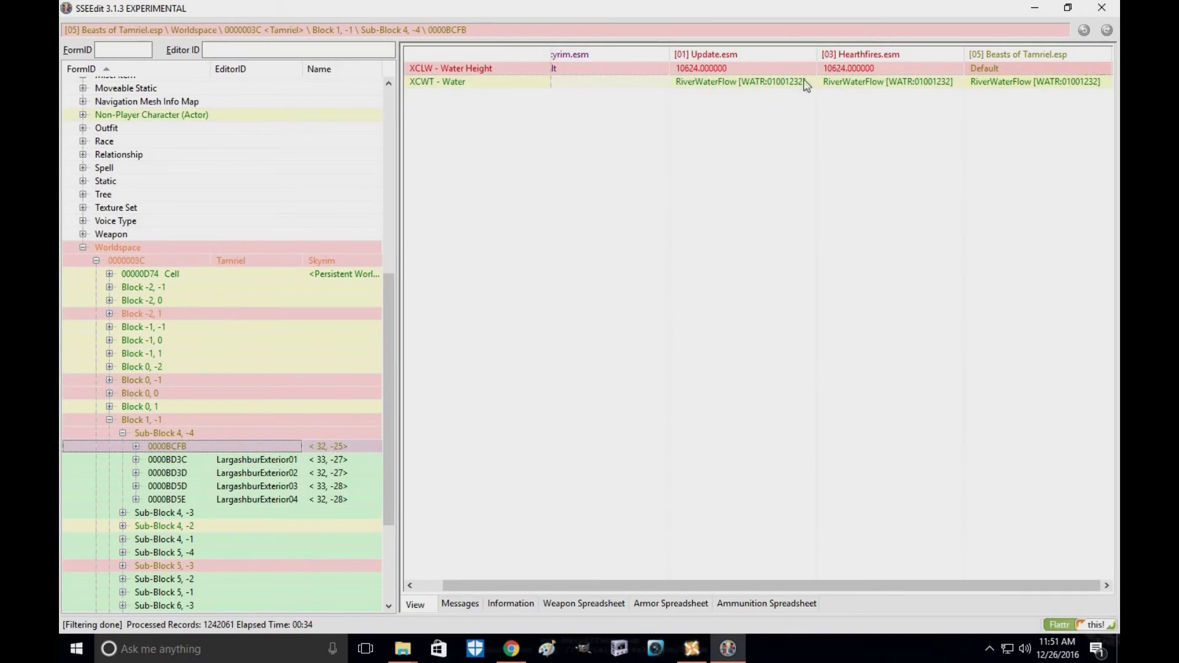
{"action": "left_click", "coordinate": [732, 70]}
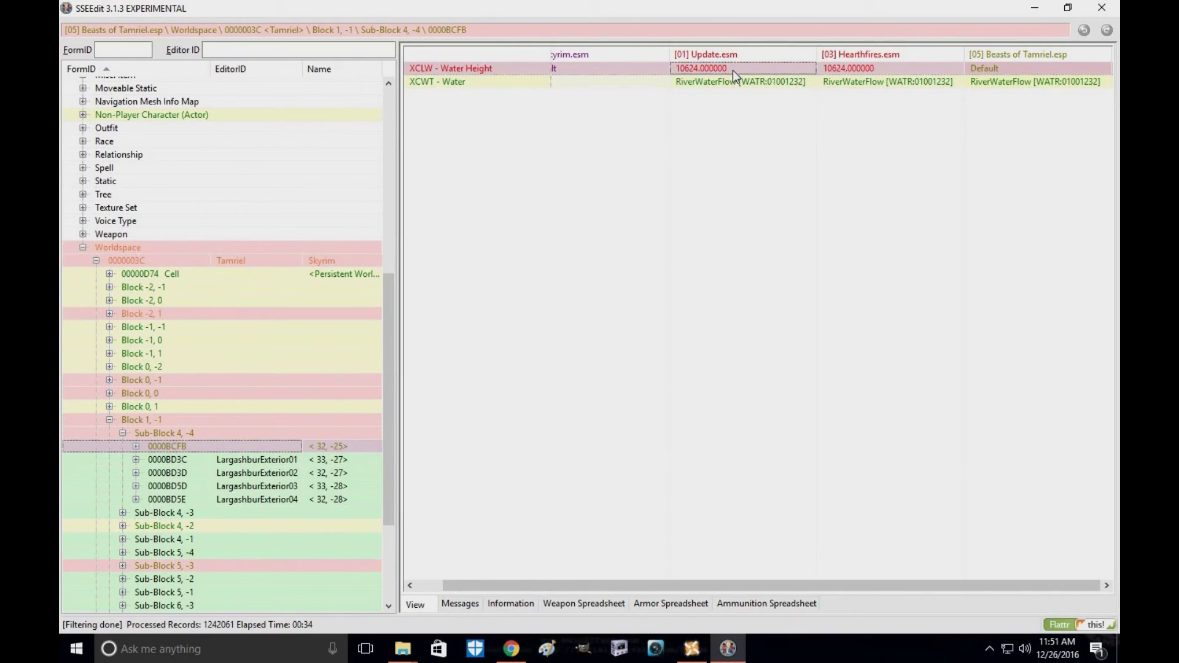
{"action": "left_click_drag", "start_coordinate": [732, 70], "coordinate": [465, 80]}
{"action": "left_click_drag", "start_coordinate": [533, 70], "coordinate": [1023, 68]}
{"action": "left_click", "coordinate": [754, 402]}
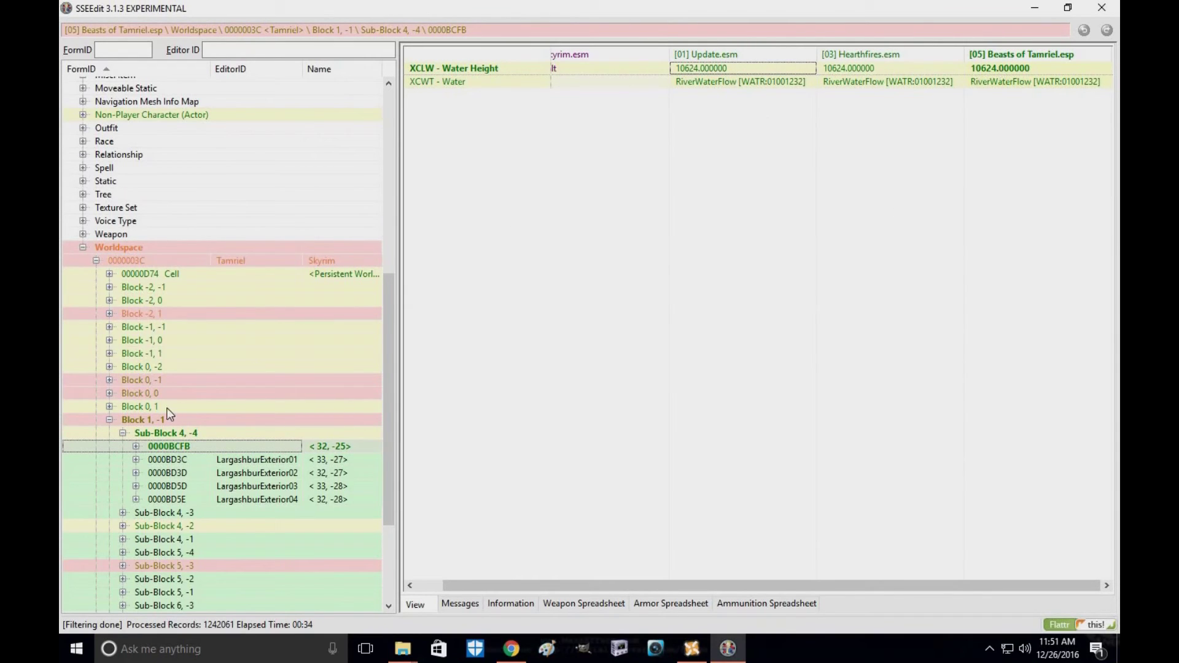
{"action": "left_click", "coordinate": [123, 434]}
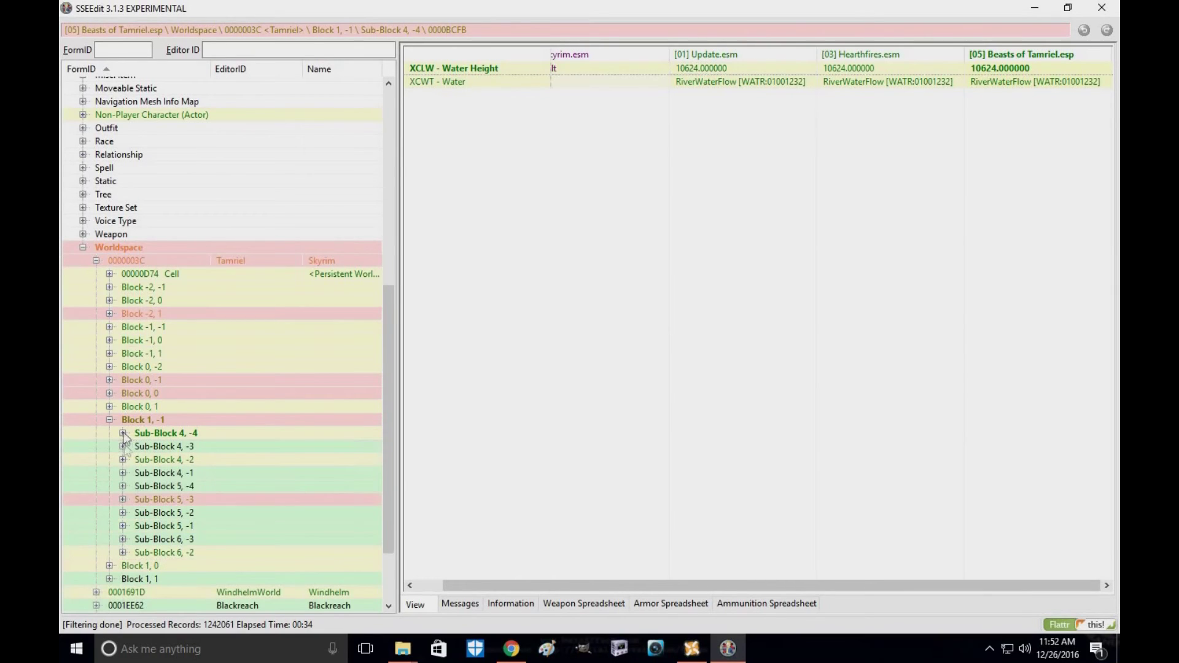
Copy the 7237.000000 water height from Update.esm into Beasts of Tamriel.esp for cells 0000BC8A, 0000BCAA and 0000BCAB in Sub-Block 5, -3.
{"action": "left_click", "coordinate": [124, 500]}
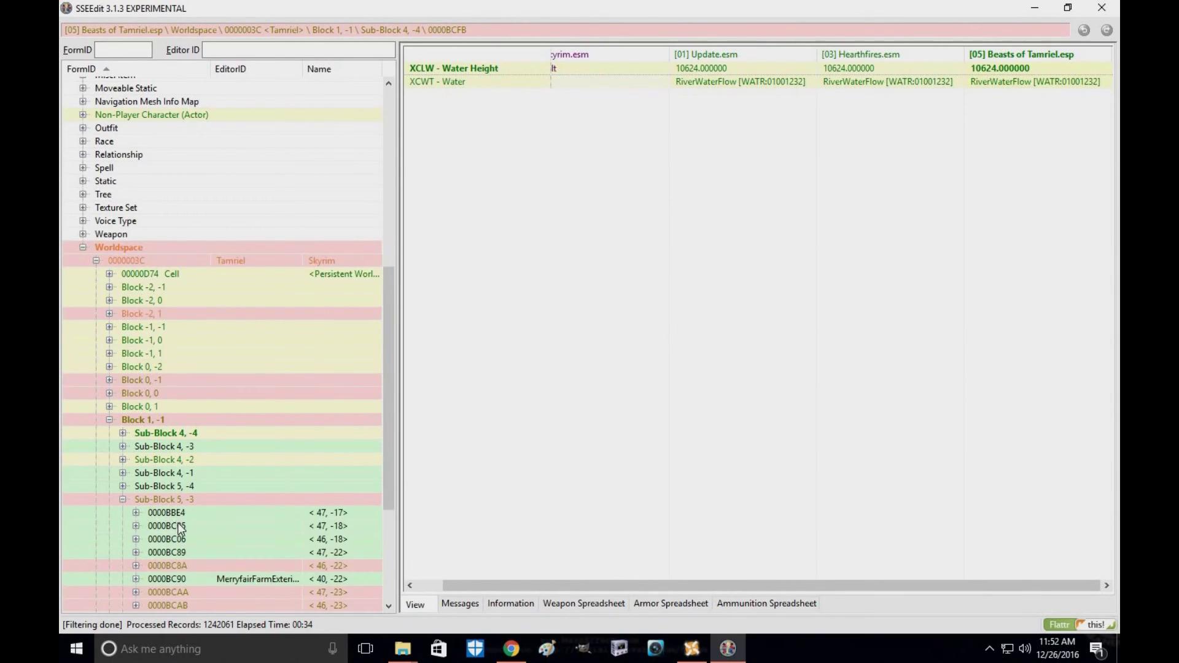
{"action": "scroll", "coordinate": [179, 522], "scroll_direction": "down", "scroll_amount": 1}
{"action": "left_click", "coordinate": [205, 528]}
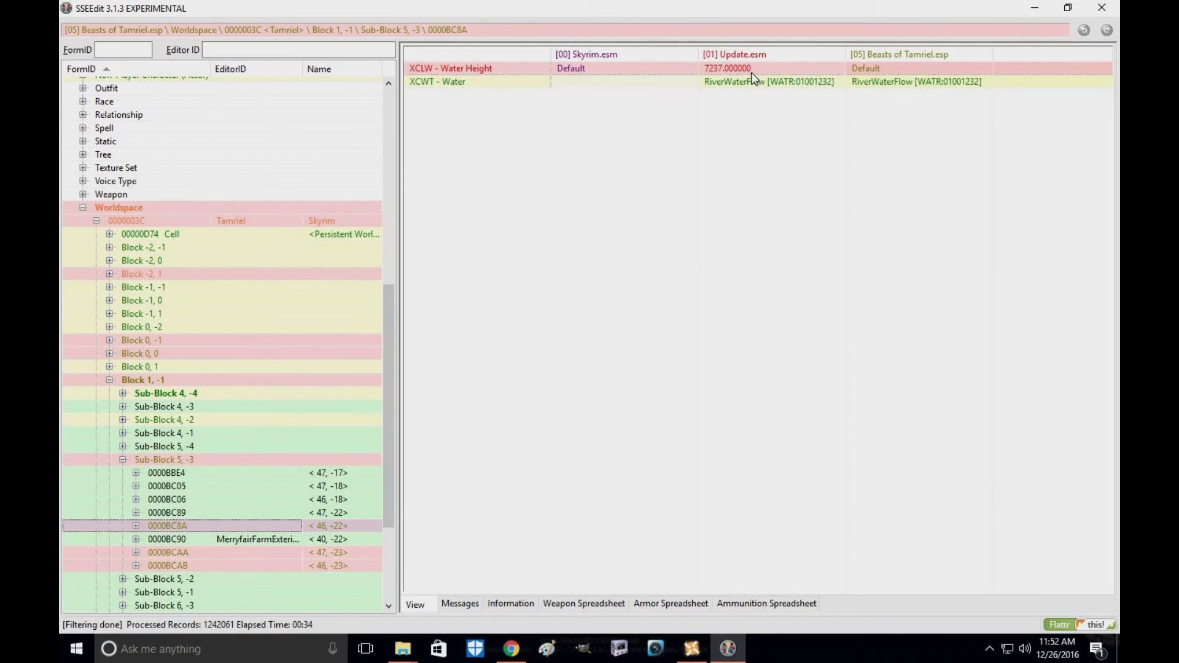
{"action": "left_click_drag", "start_coordinate": [754, 70], "coordinate": [899, 70]}
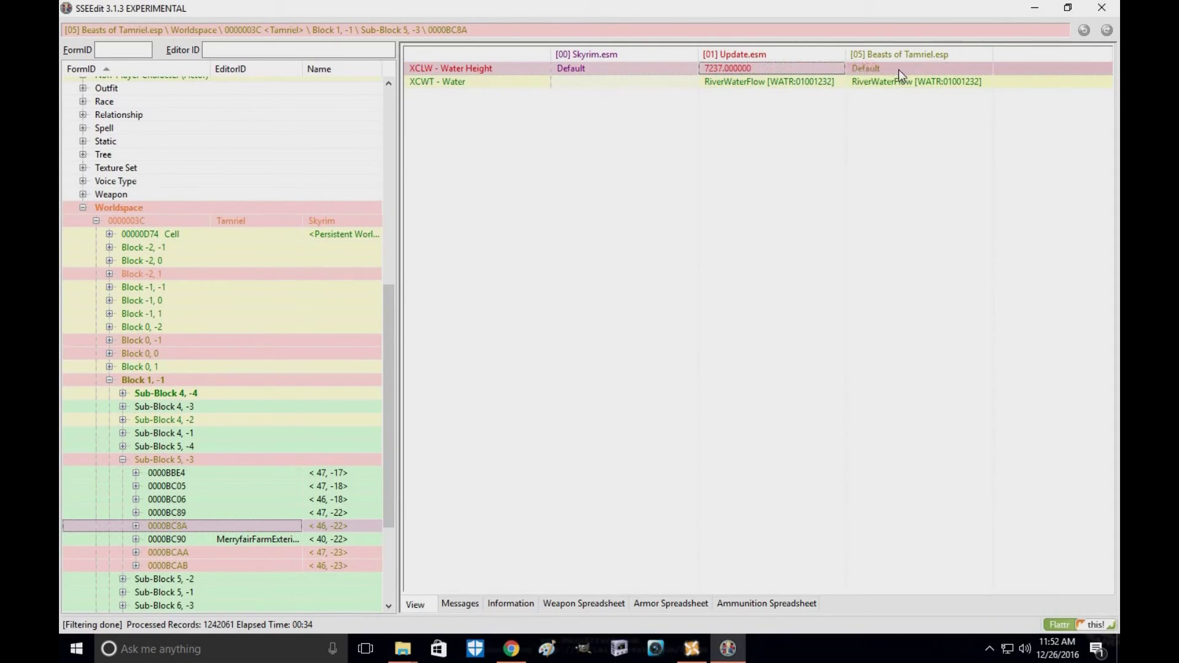
{"action": "left_click", "coordinate": [182, 556]}
{"action": "left_click_drag", "start_coordinate": [750, 72], "coordinate": [894, 69]}
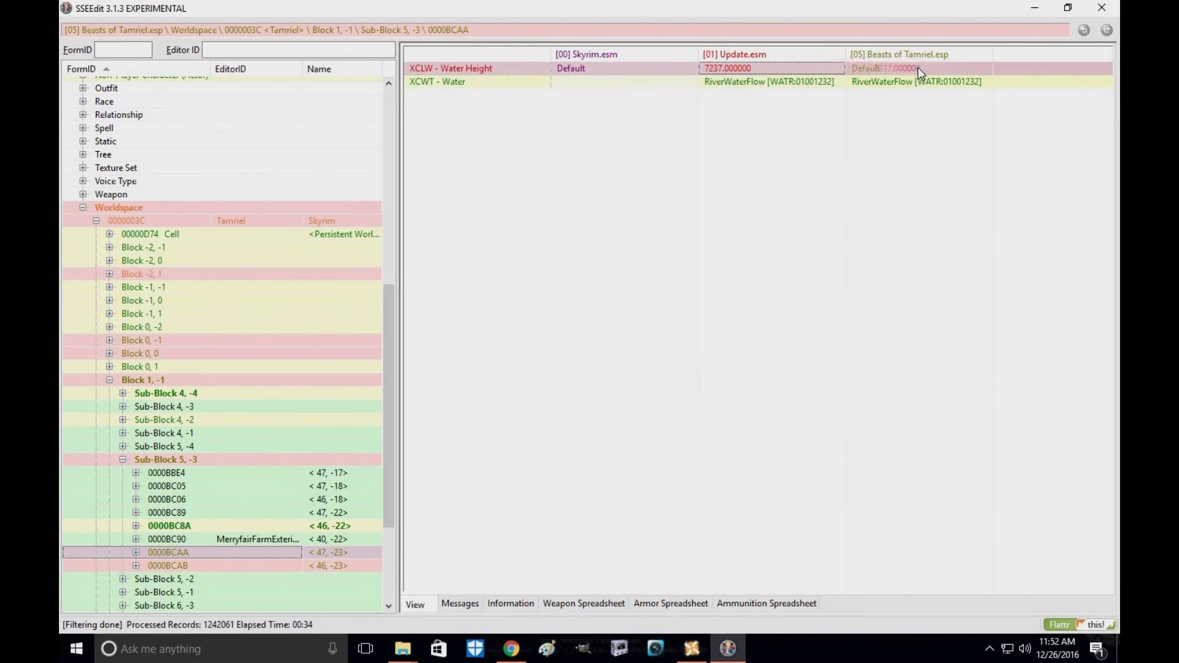
{"action": "left_click", "coordinate": [243, 566]}
{"action": "left_click_drag", "start_coordinate": [792, 69], "coordinate": [938, 63]}
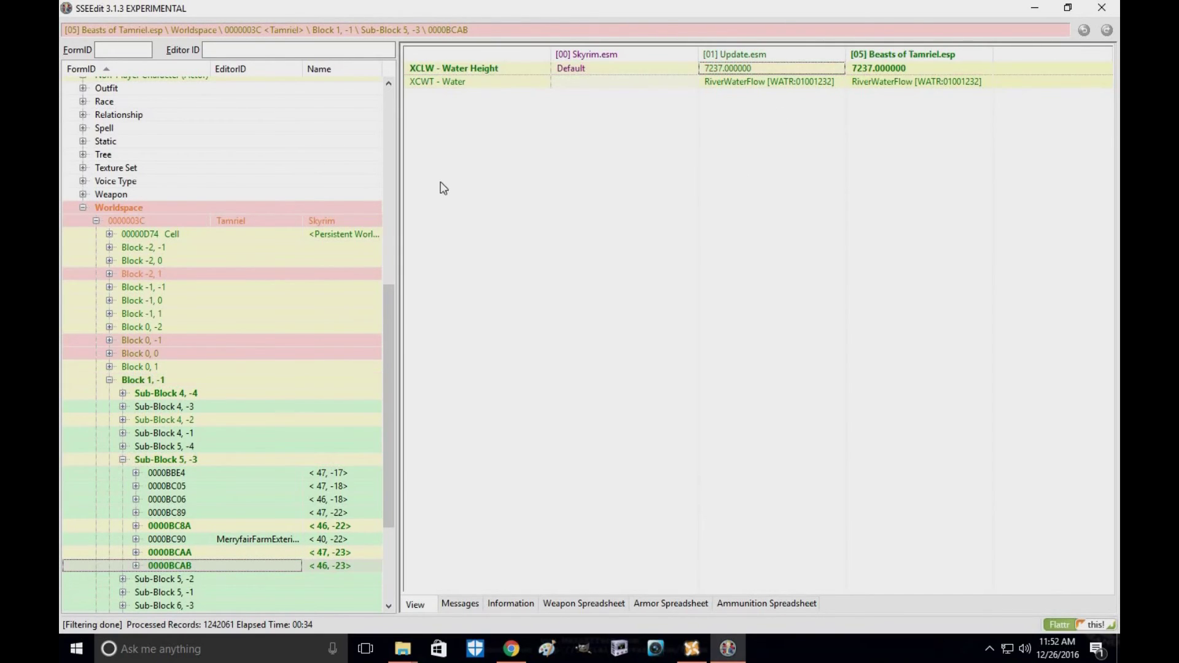
Review the remaining Tamriel worldspace blocks for conflicts and select Block -2, 1.
{"action": "left_click", "coordinate": [109, 367]}
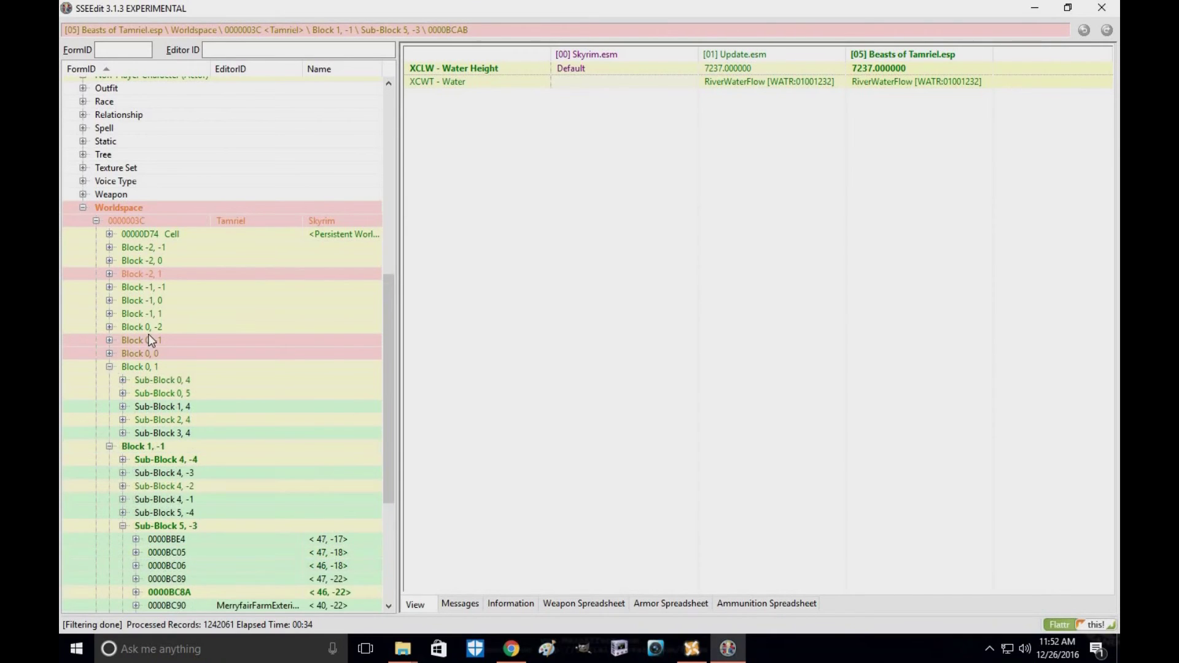
{"action": "scroll", "coordinate": [150, 340], "scroll_direction": "down", "scroll_amount": 6}
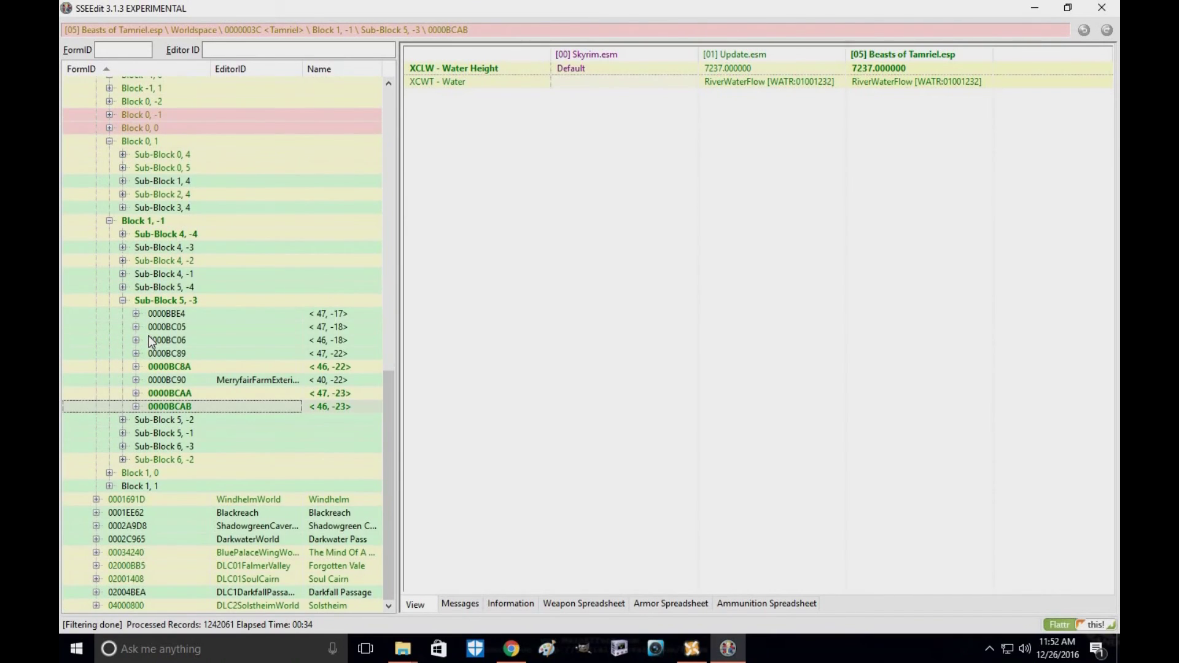
{"action": "scroll", "coordinate": [109, 309], "scroll_direction": "up", "scroll_amount": 3}
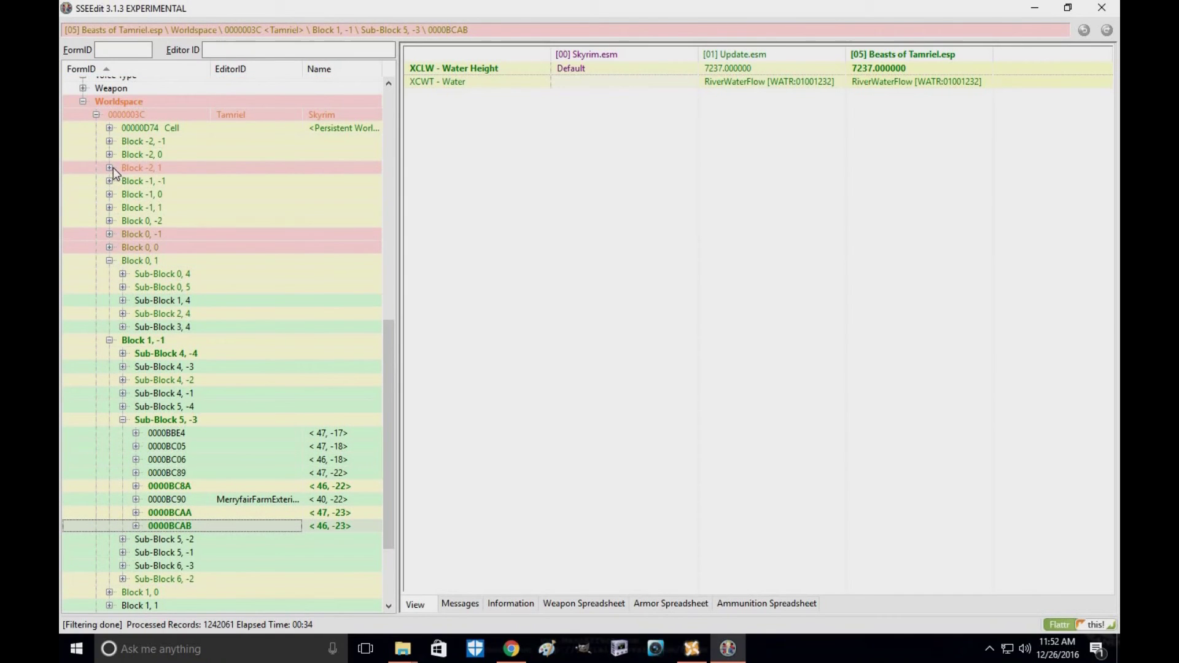
{"action": "left_click", "coordinate": [142, 170]}
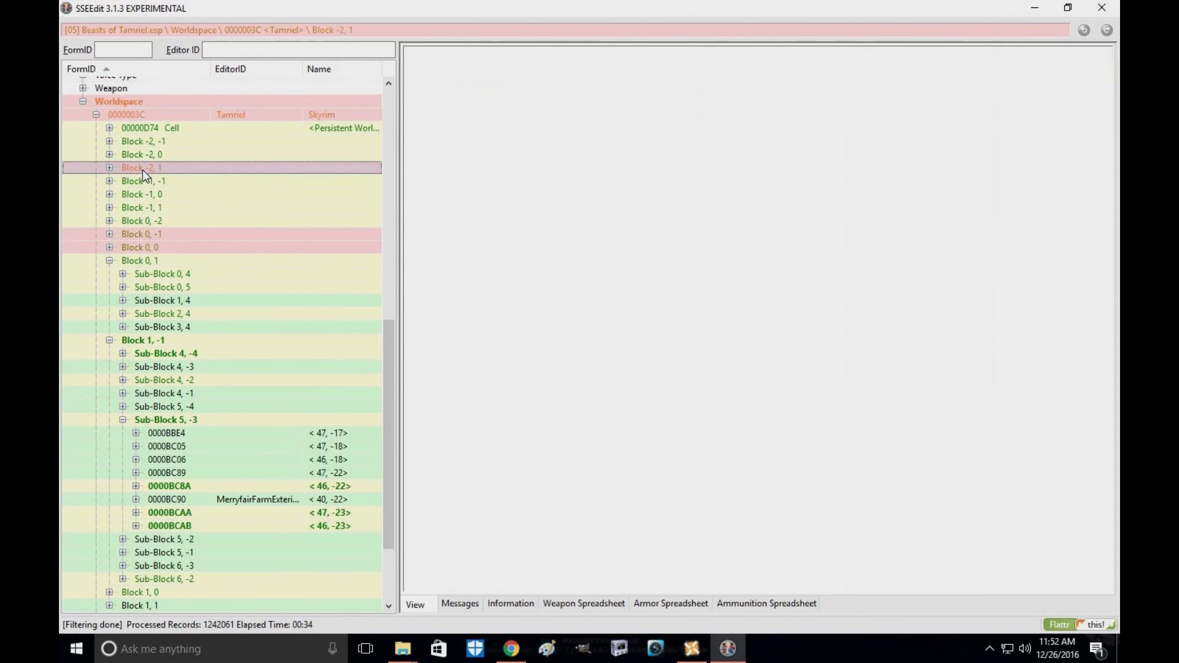
Inspect the conflicting cell 0000195C under Block -2, 1, Sub-Block -5, 4 of the Tamriel worldspace.
{"action": "left_click", "coordinate": [109, 168]}
{"action": "left_click", "coordinate": [186, 210]}
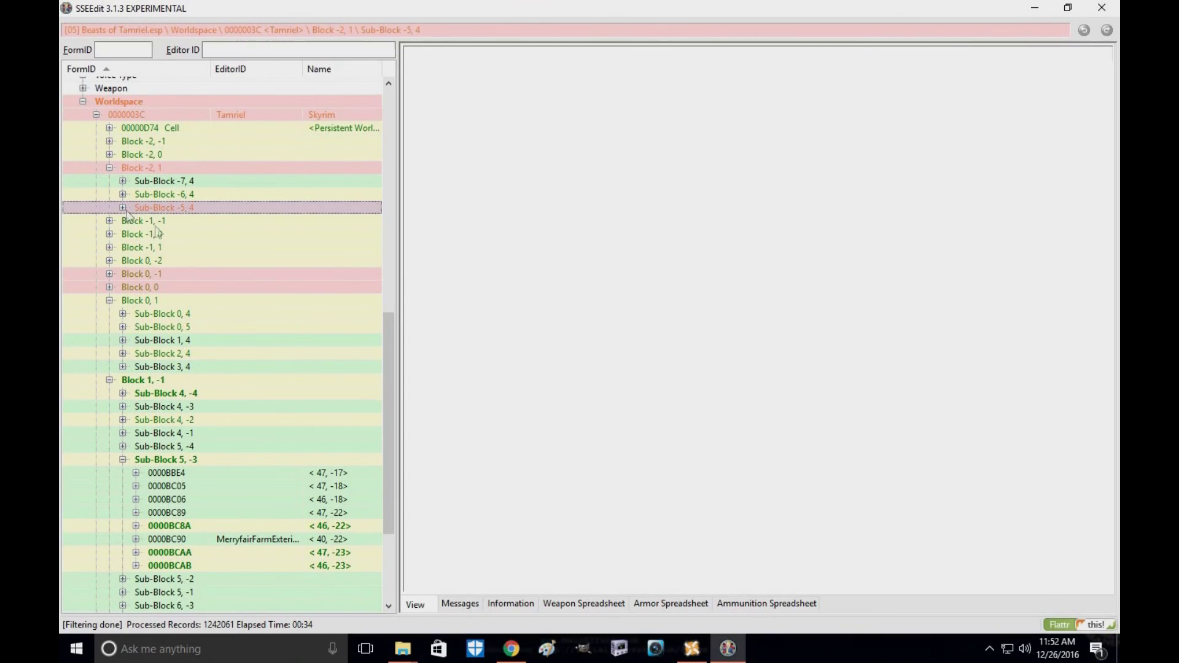
{"action": "left_click", "coordinate": [123, 208]}
{"action": "left_click", "coordinate": [236, 330]}
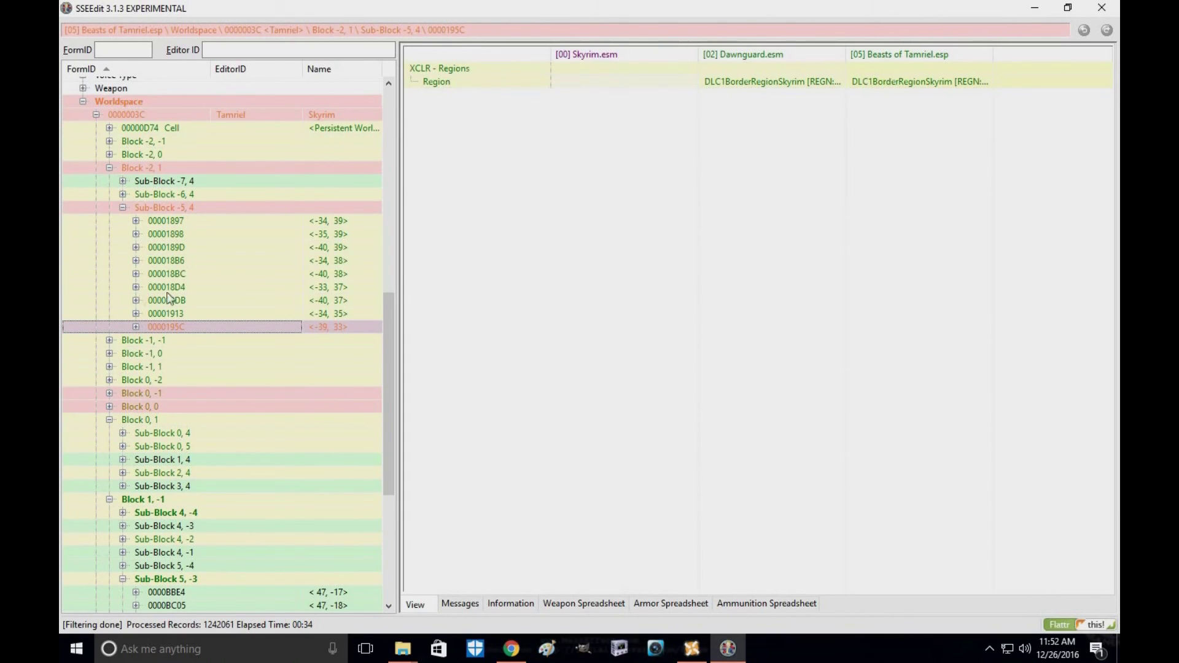
Collapse the Beasts of Tamriel.esp records and close SSEEdit, saving the changed plugin with plugin backup enabled.
{"action": "left_click", "coordinate": [95, 114]}
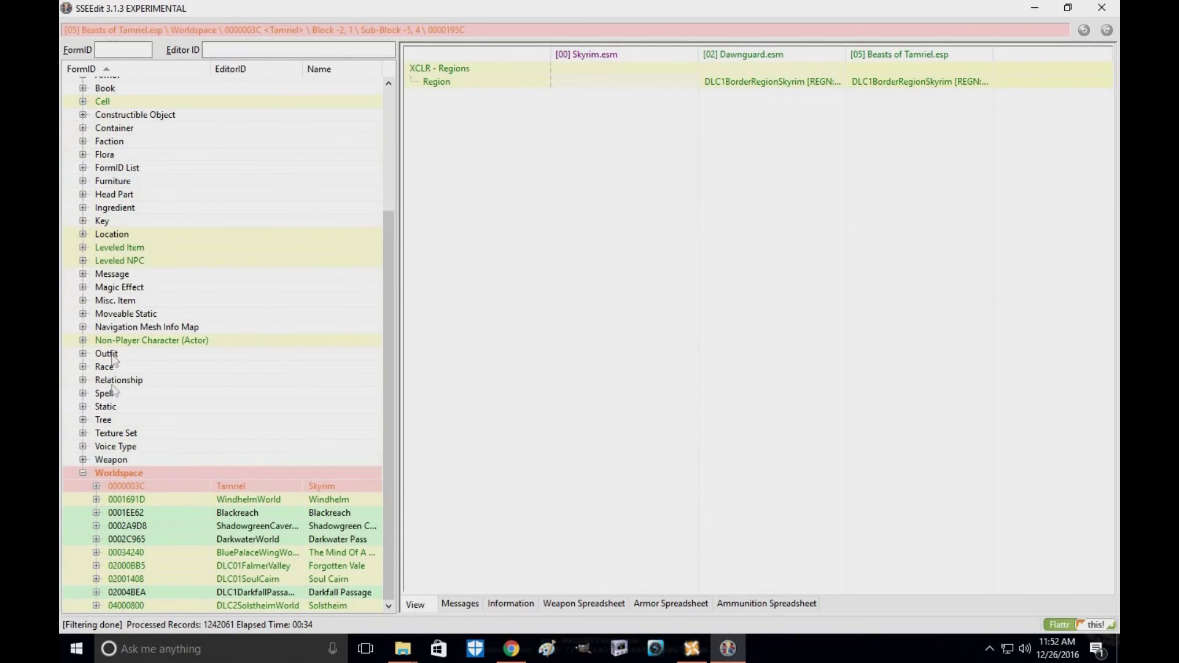
{"action": "scroll", "coordinate": [205, 364], "scroll_direction": "up", "scroll_amount": 5}
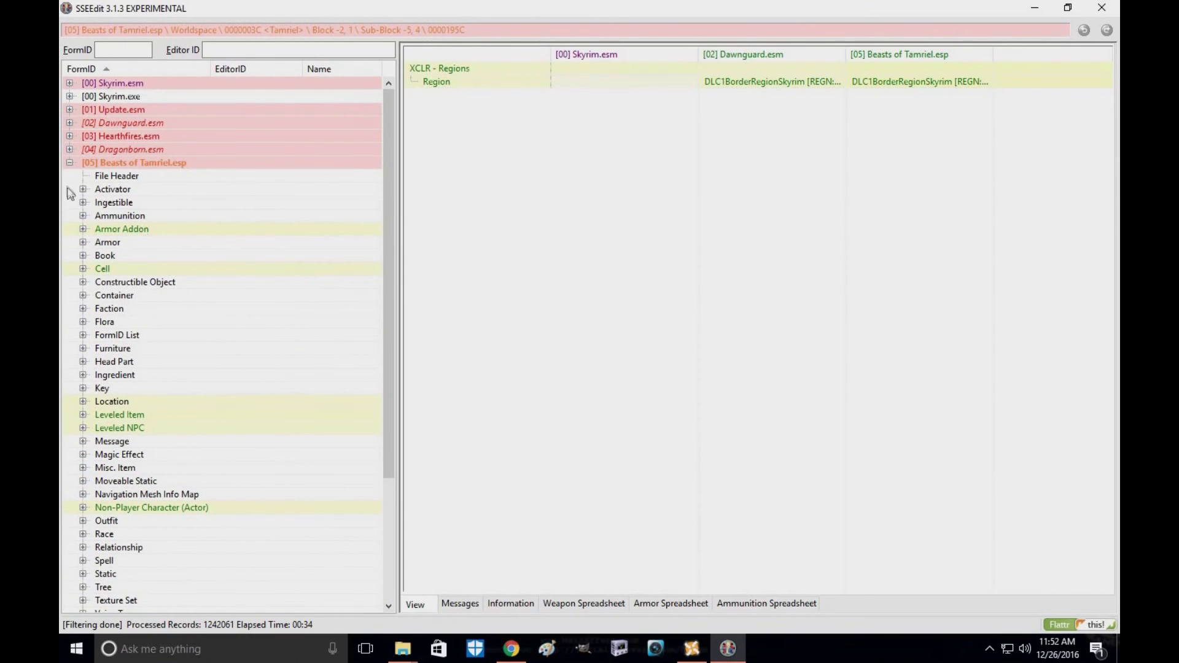
{"action": "left_click", "coordinate": [69, 163]}
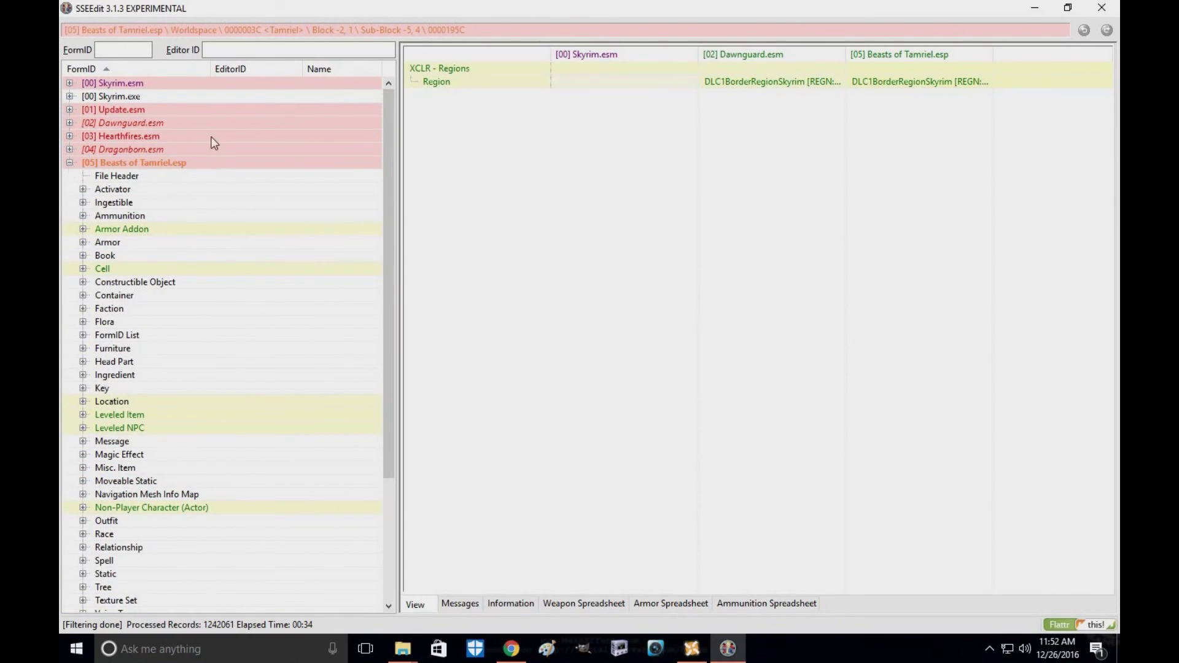
{"action": "left_click", "coordinate": [1102, 8]}
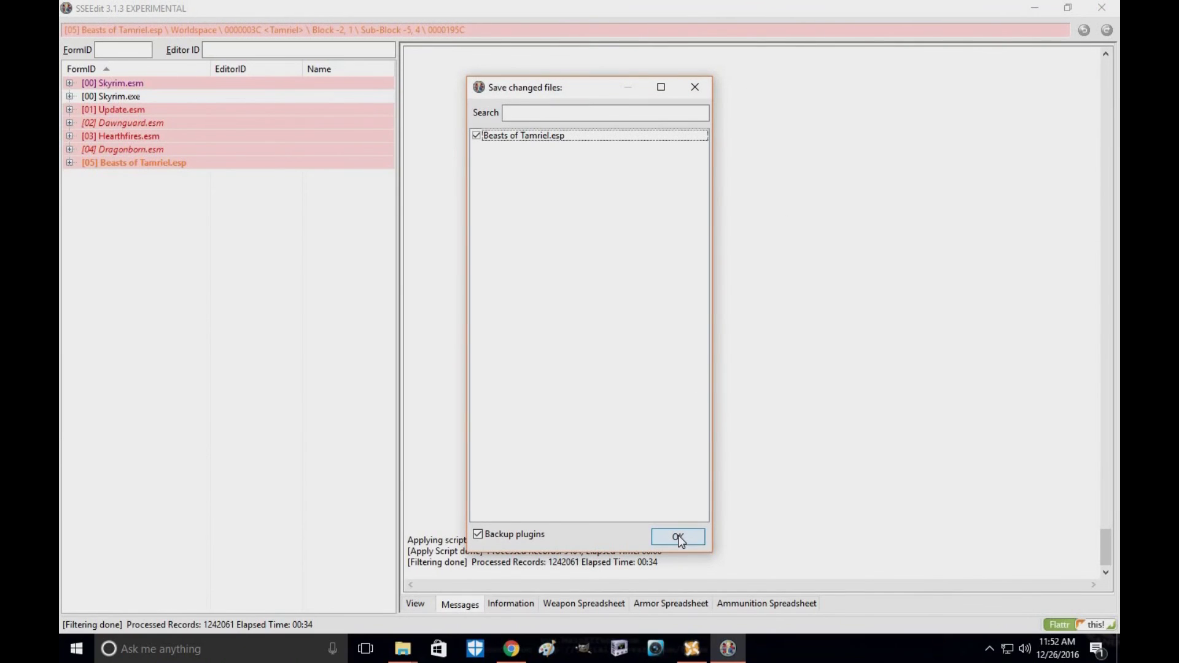
{"action": "left_click", "coordinate": [678, 538]}
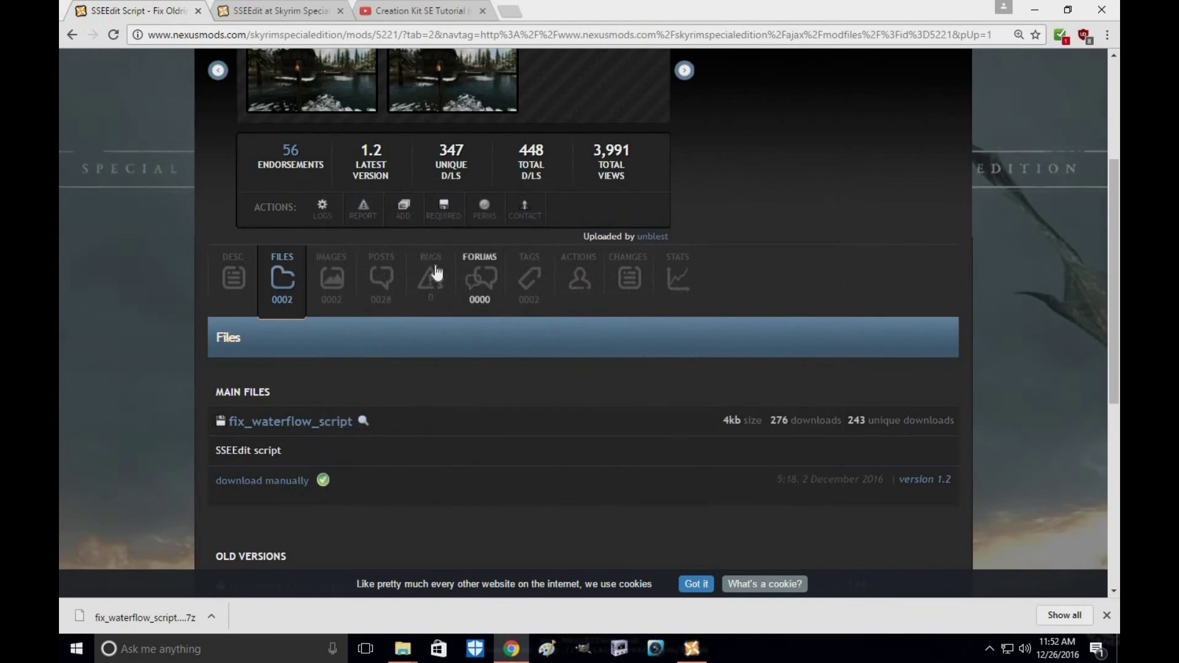
View the enlarged Before and After waterflow screenshots on the script's Nexus Mods page, closing each one.
{"action": "scroll", "coordinate": [399, 246], "scroll_direction": "up", "scroll_amount": 2}
{"action": "left_click", "coordinate": [291, 124]}
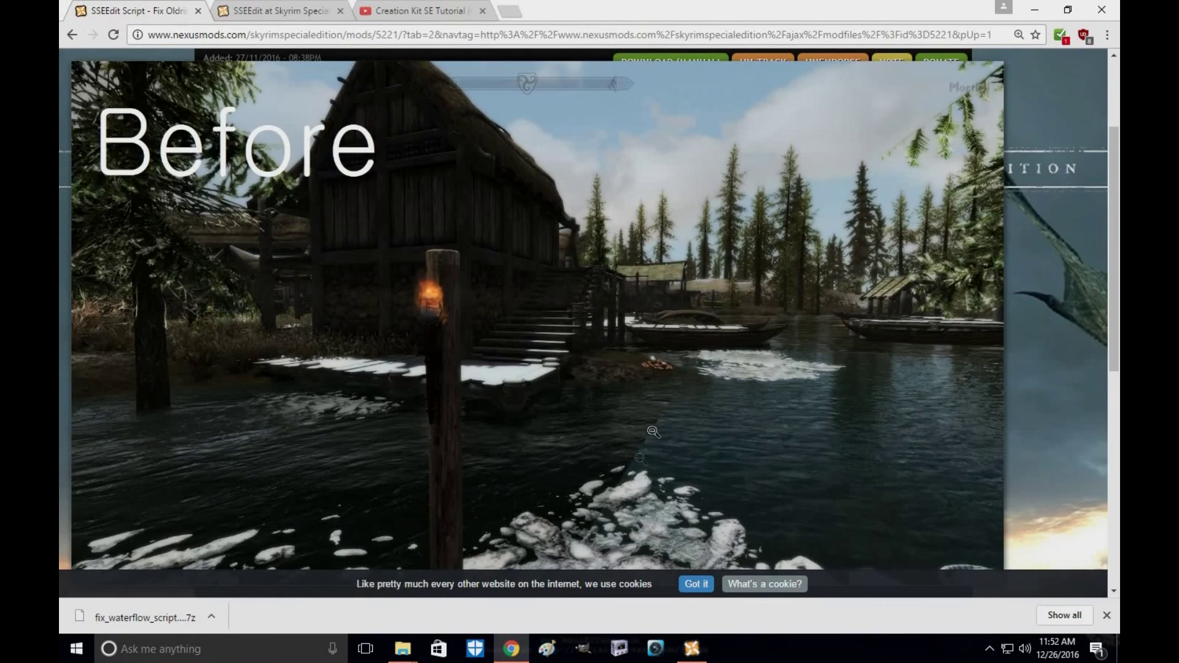
{"action": "left_click", "coordinate": [650, 465]}
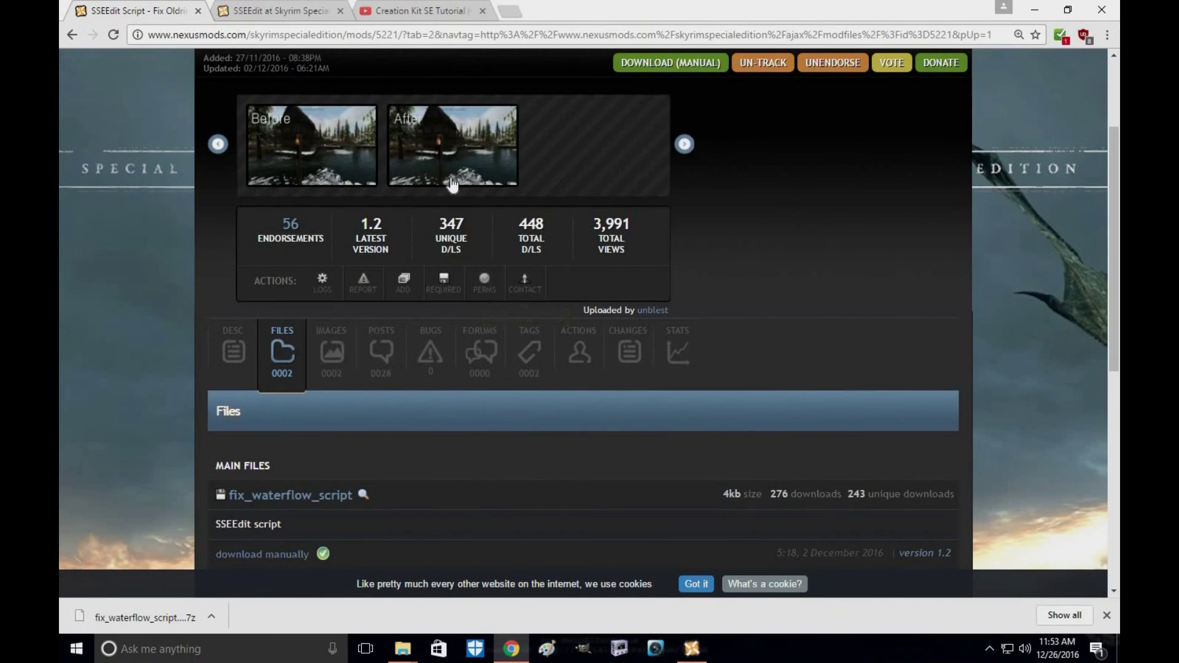
{"action": "left_click", "coordinate": [452, 184]}
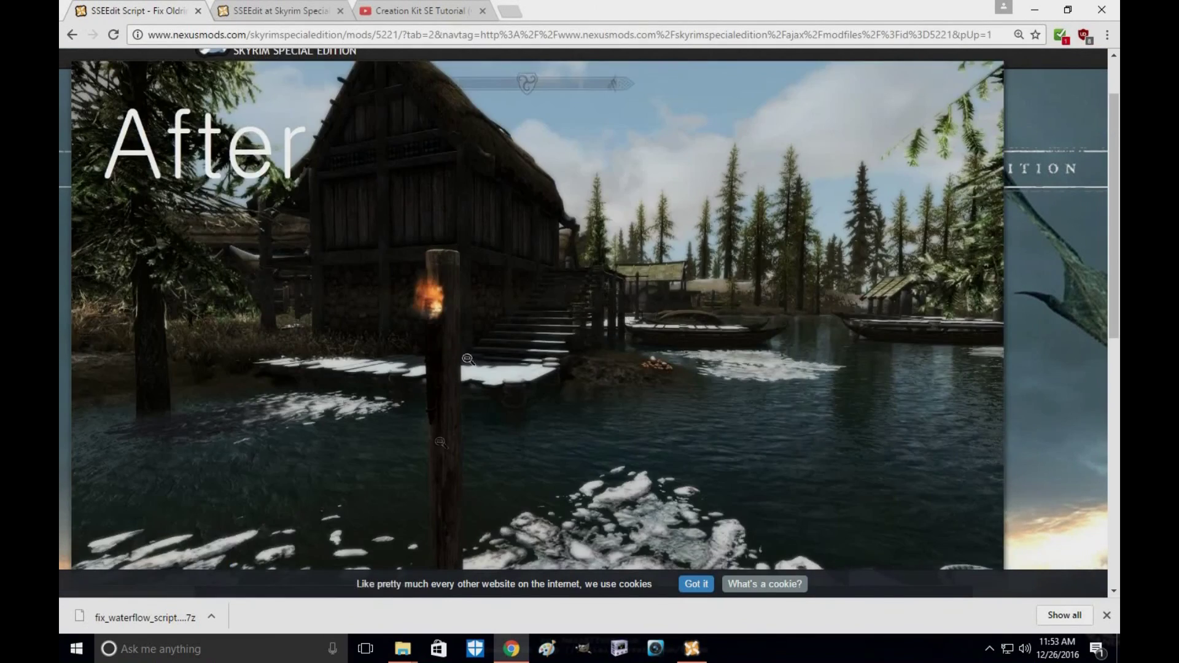
{"action": "left_click", "coordinate": [639, 351]}
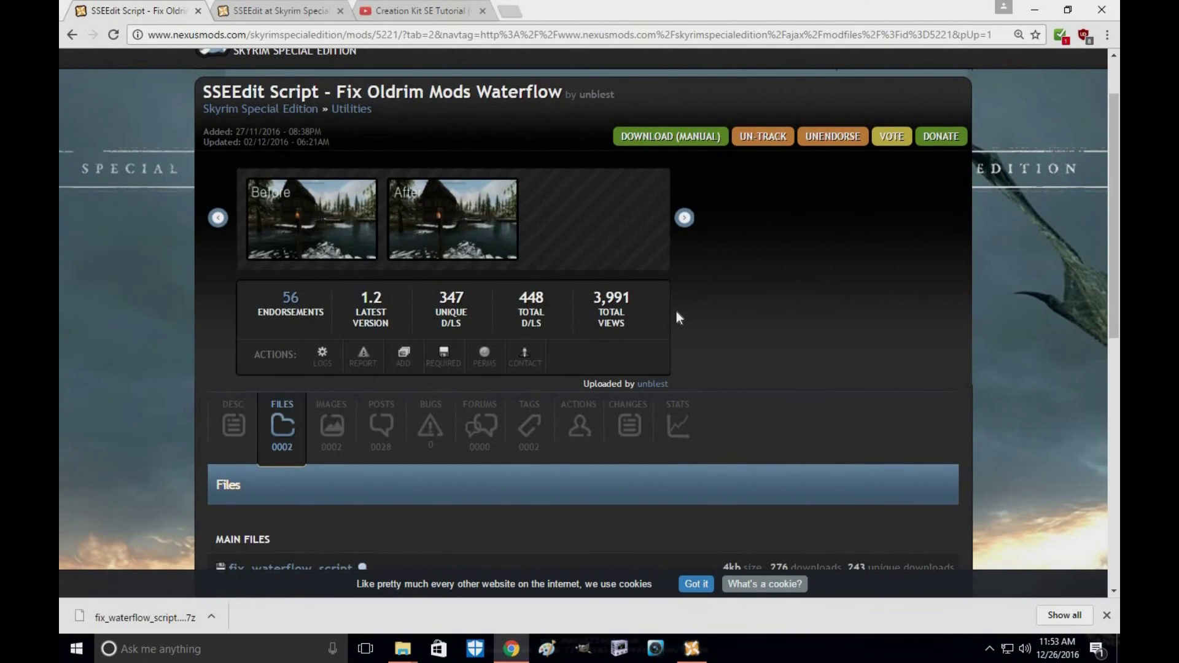